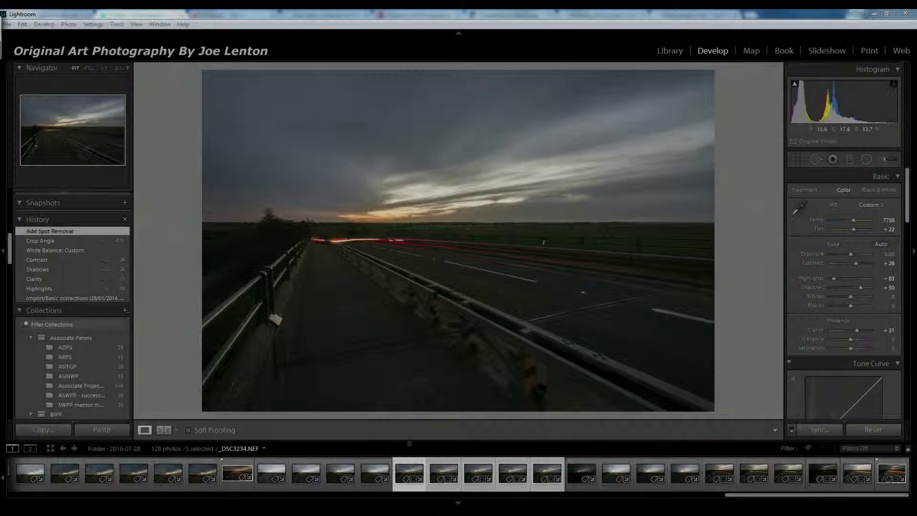
Step: Flip through exposures _DSC3234 to _DSC3238 to compare their light trails
click(549, 475)
click(478, 471)
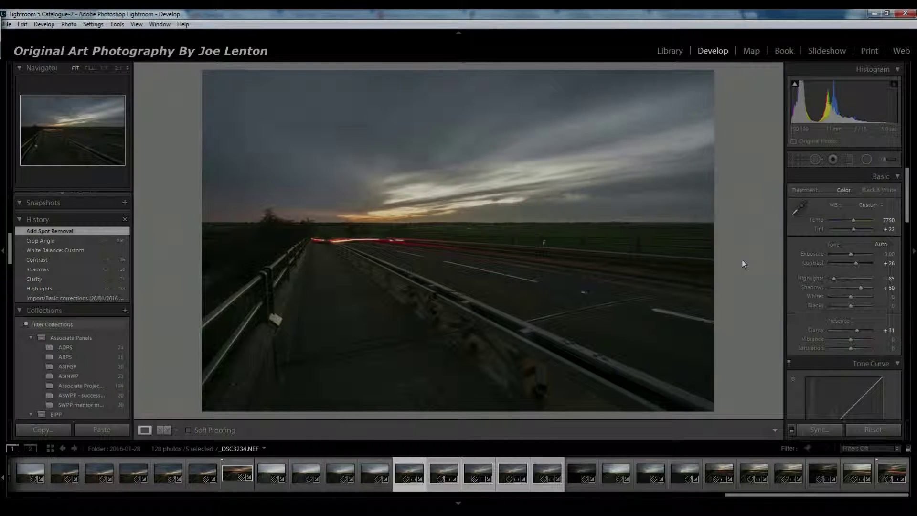
key(Right)
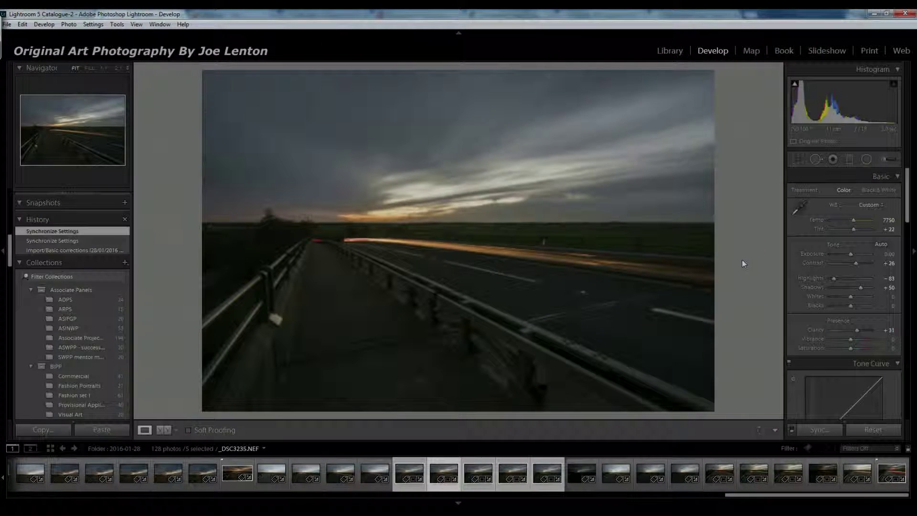
key(Right)
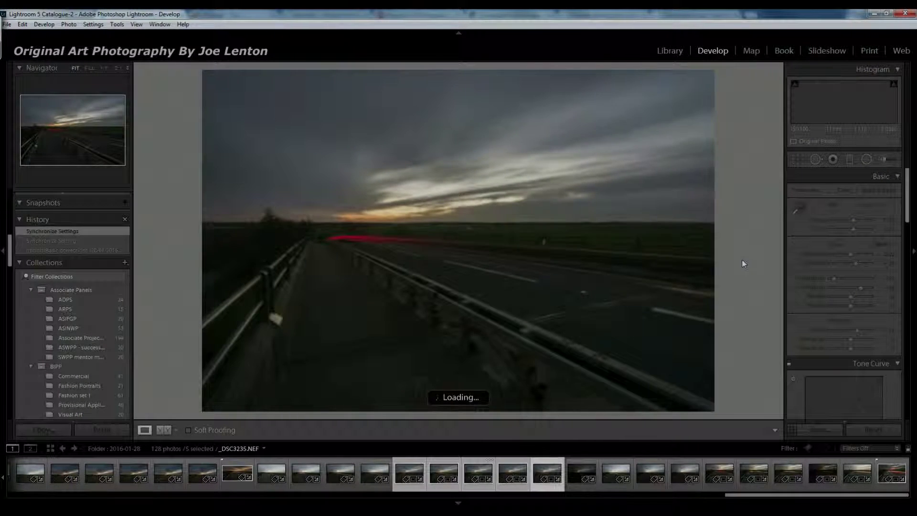
key(Left)
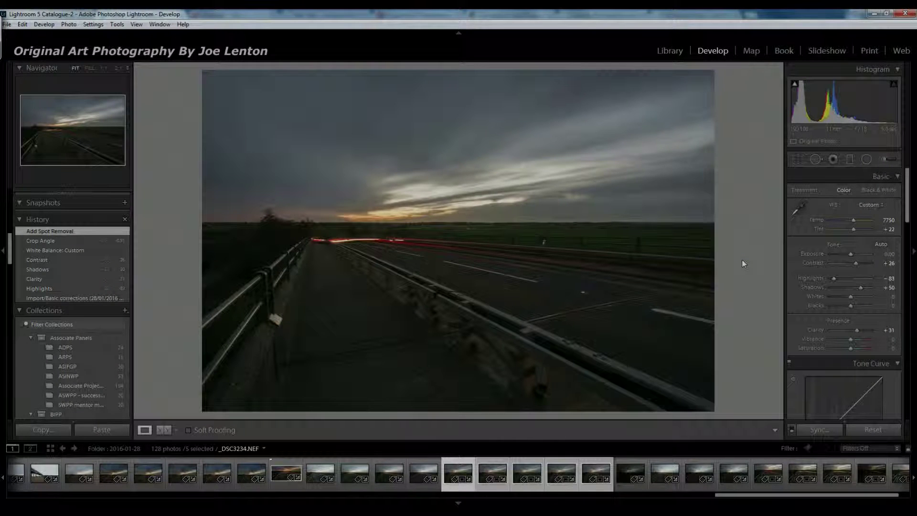
key(Right)
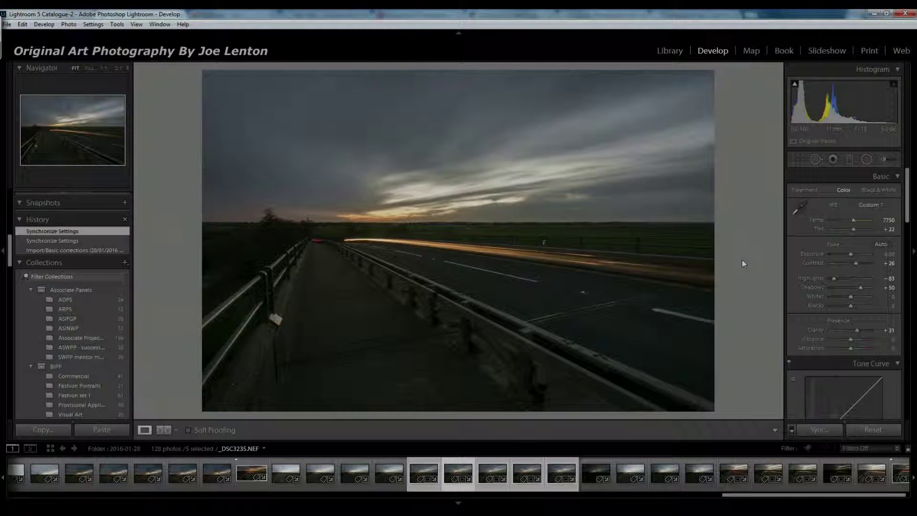
key(Right)
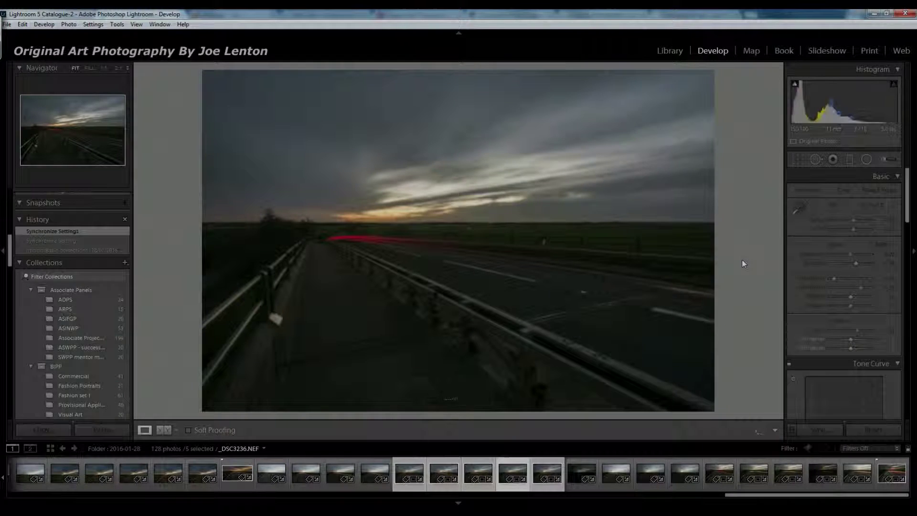
key(Right)
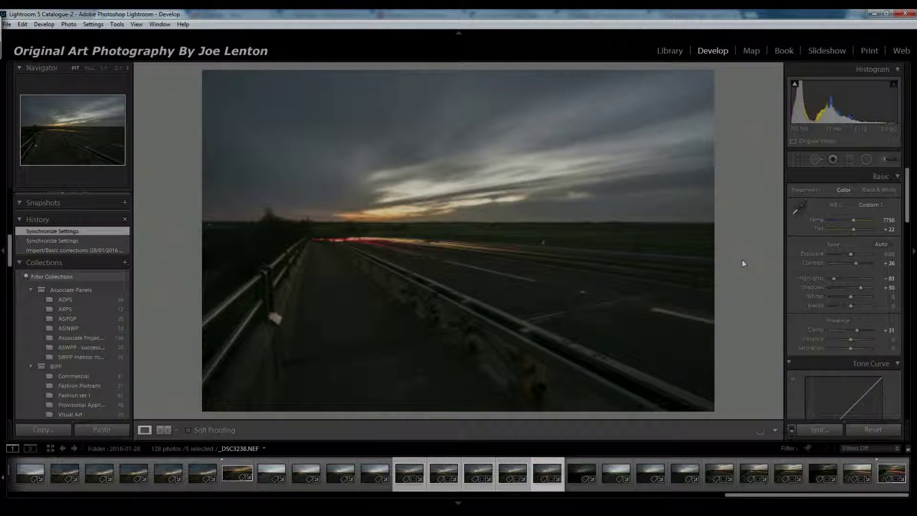
key(Left)
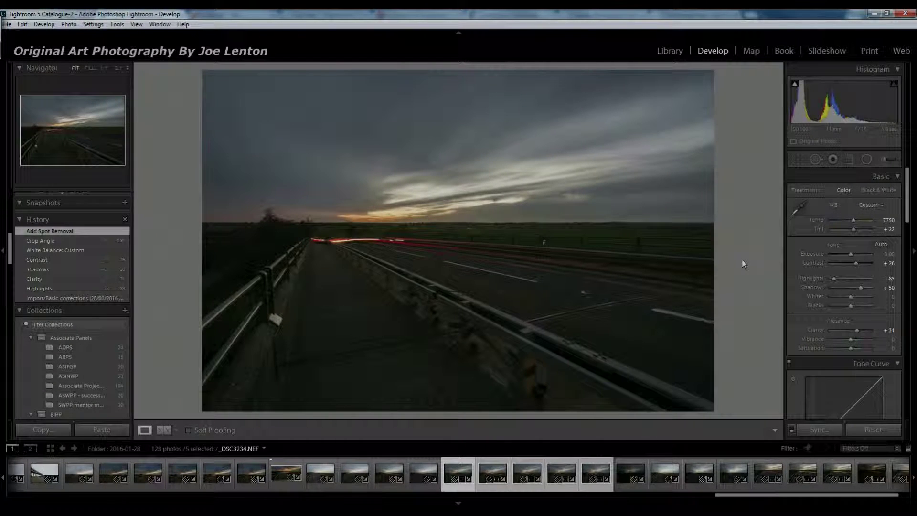
Step: Step through the exposures again to _DSC3238 and inspect the sky at 1:1 zoom
key(Right)
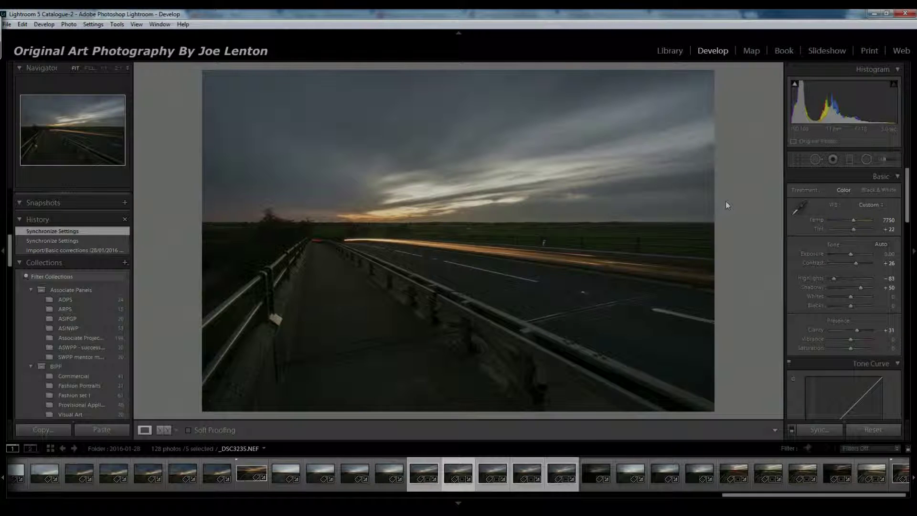
key(Right)
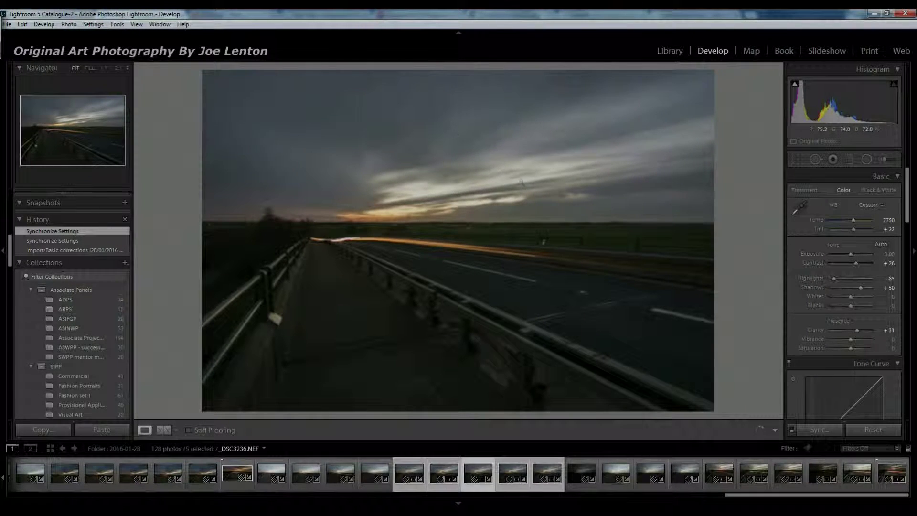
key(Right)
key(Right)
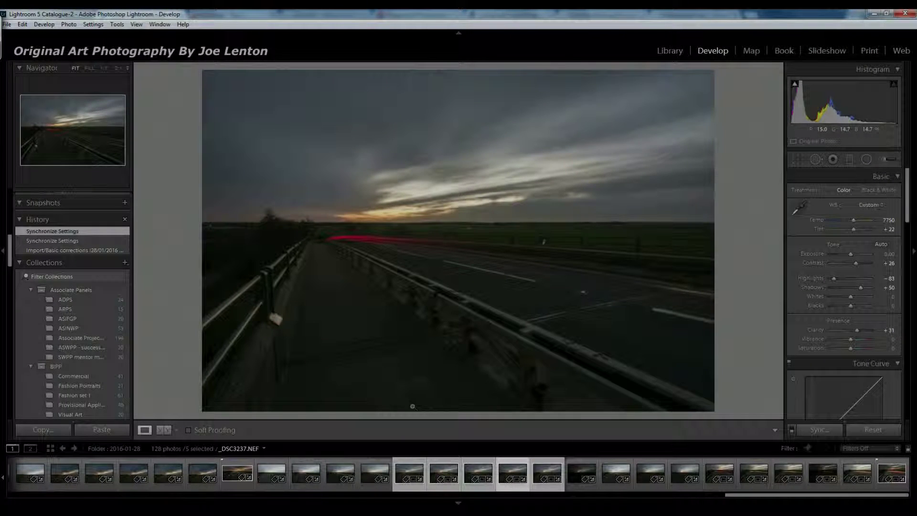
key(Right)
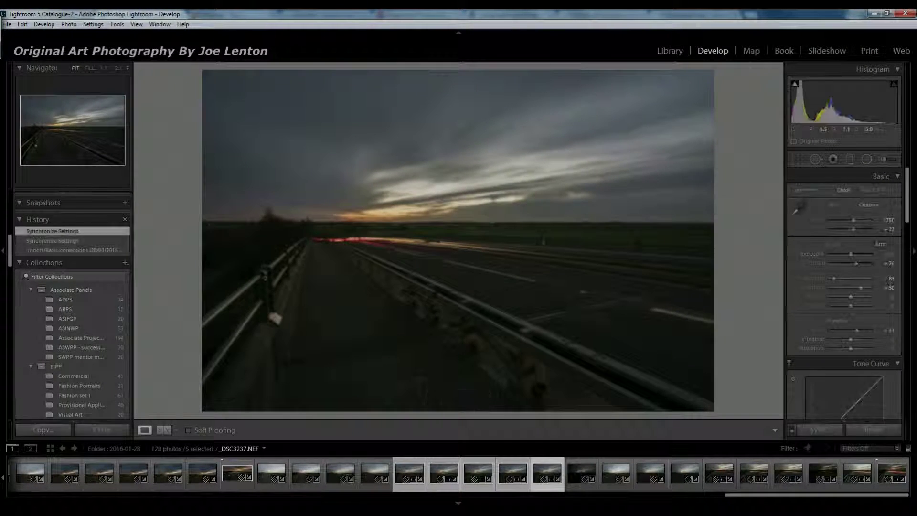
key(Right)
key(Right)
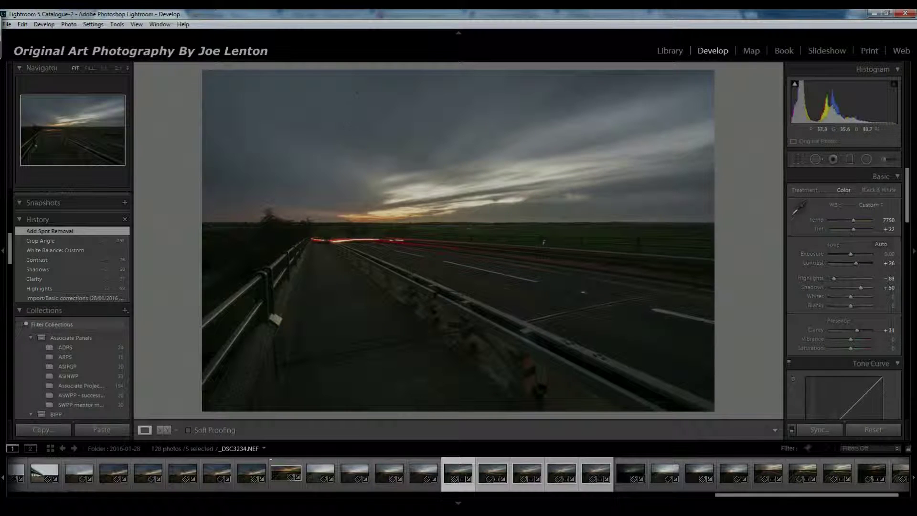
click(417, 153)
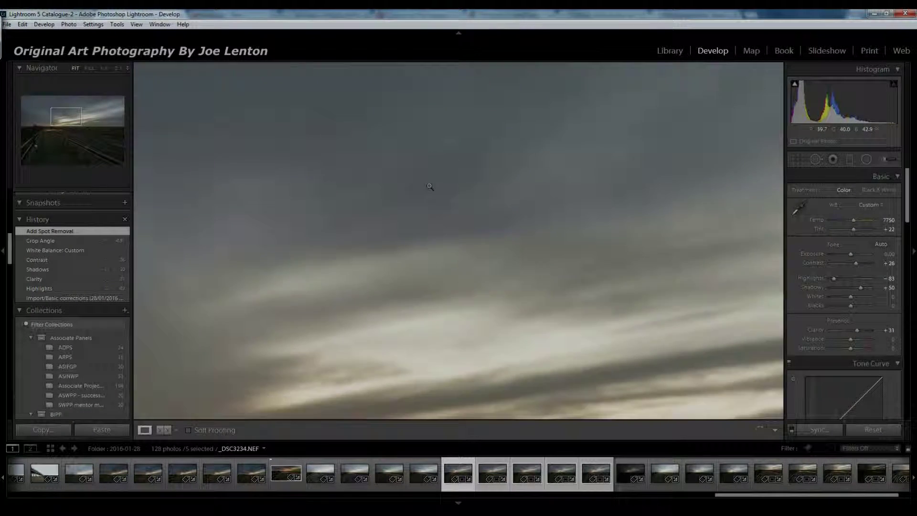
click(430, 187)
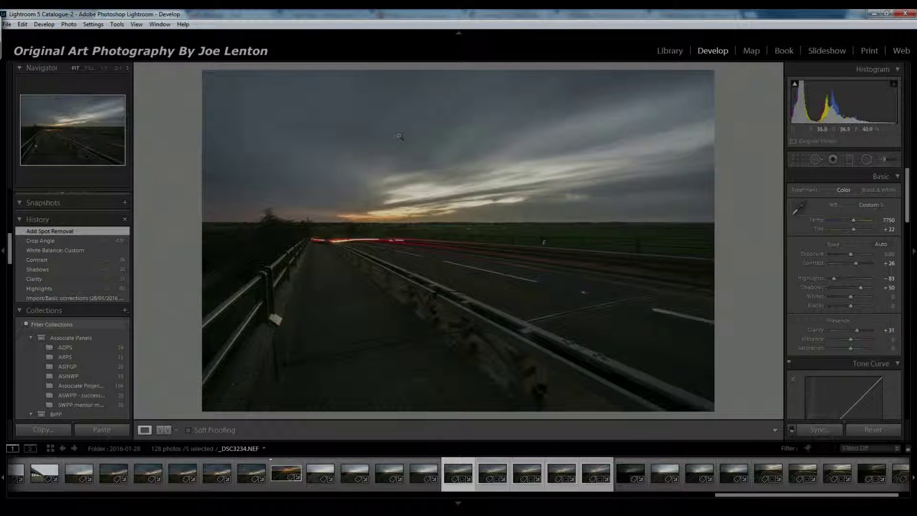
Step: Open the five selected exposures as layers in one Photoshop document
right_click(388, 138)
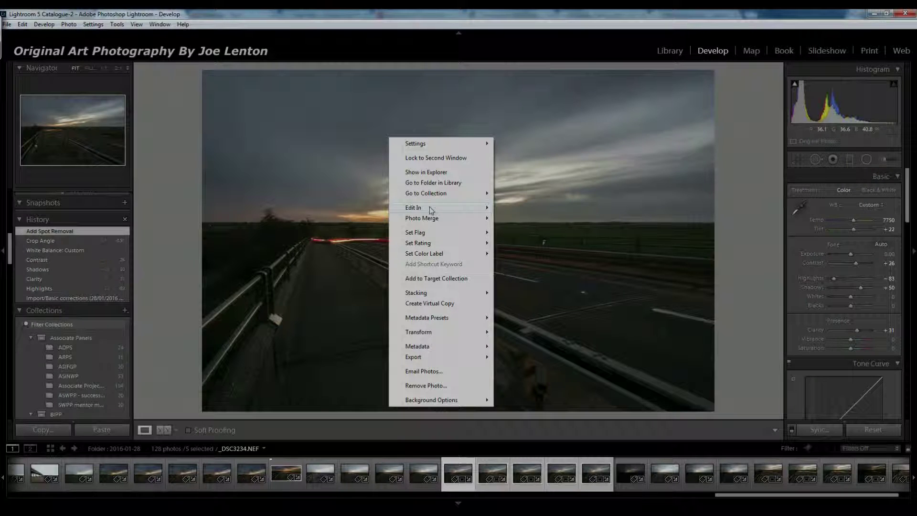
mouse_move(432, 208)
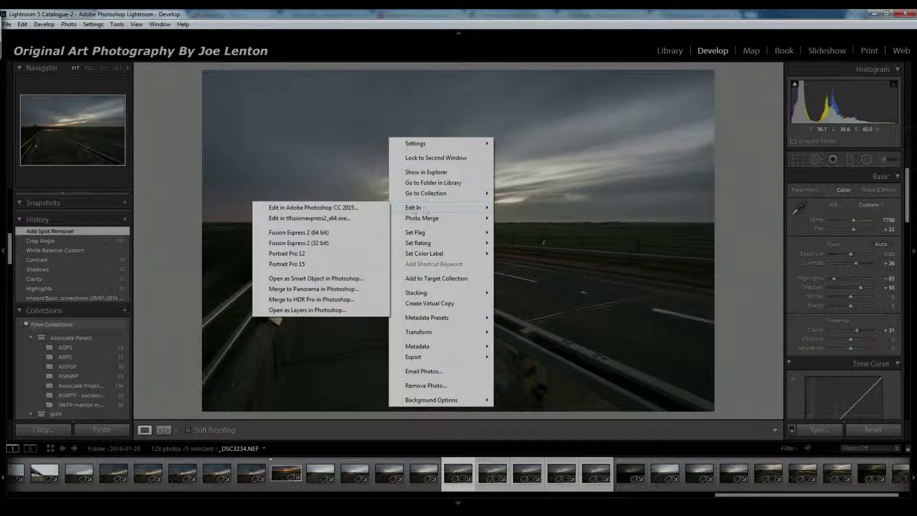
click(354, 310)
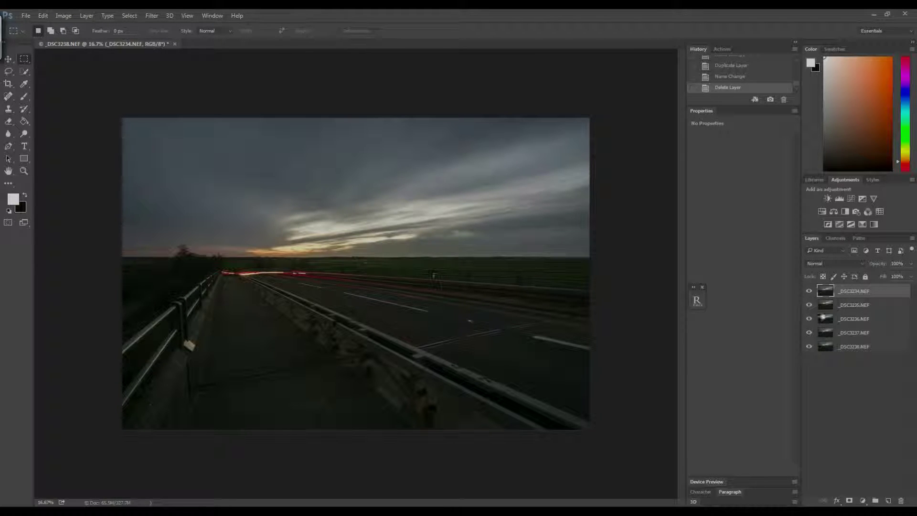
Step: Select all five exposure layers and auto-align them with Auto projection
shift+click(830, 348)
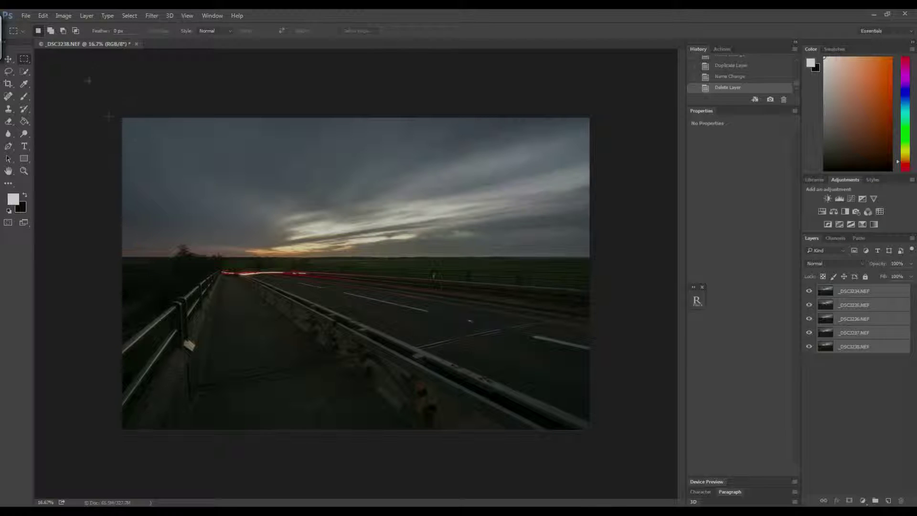
click(43, 16)
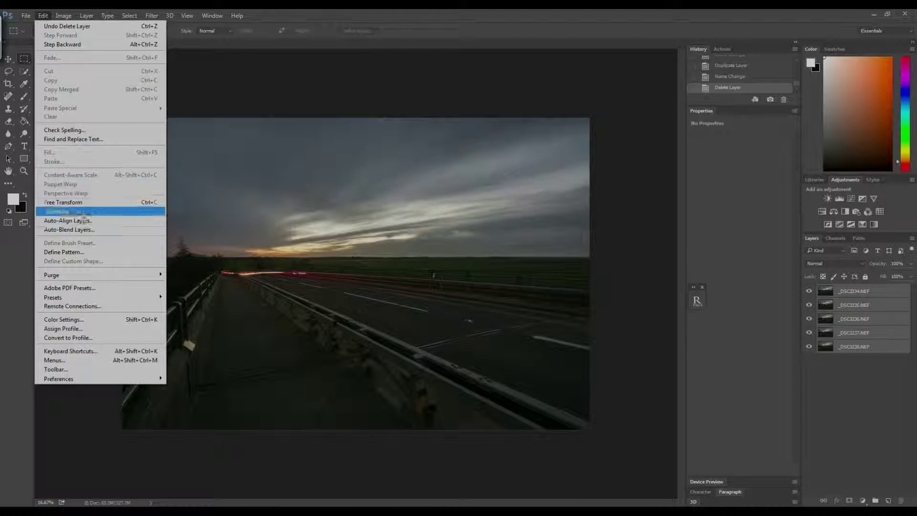
click(67, 221)
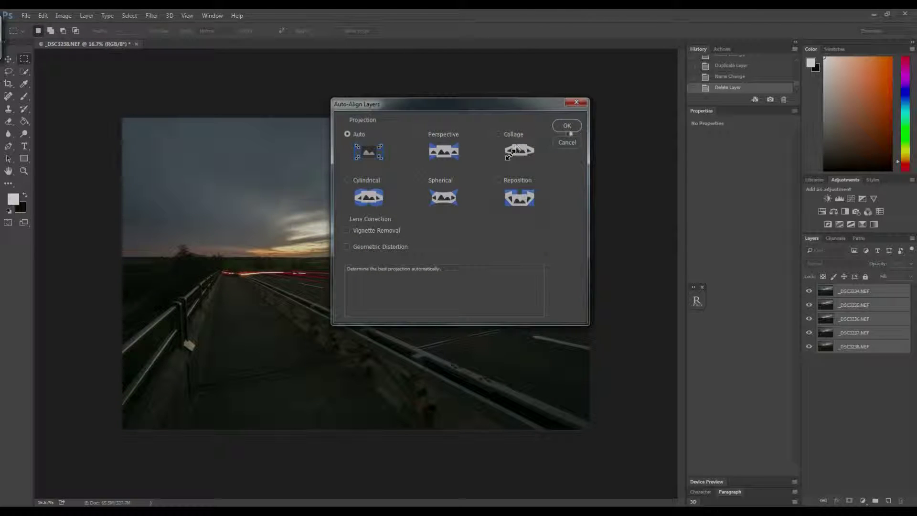
click(567, 127)
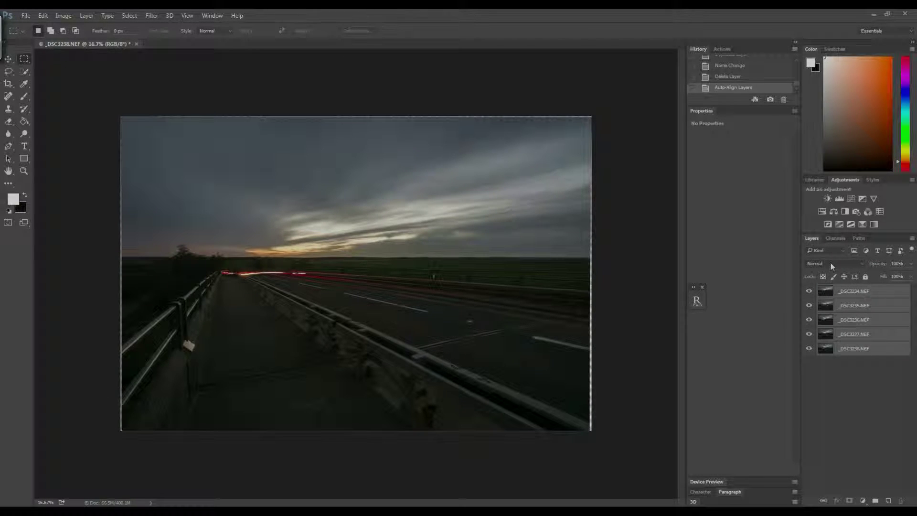
click(830, 262)
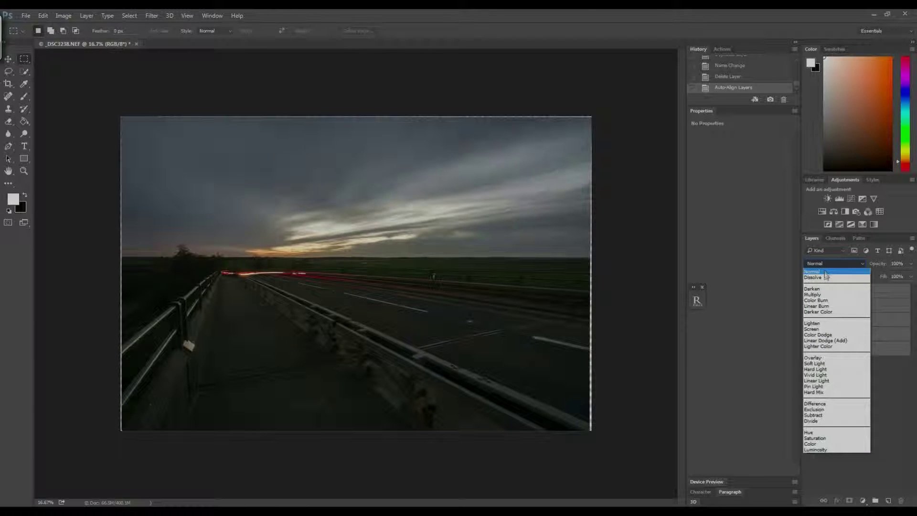
Step: Set the exposures to Lighten blend mode and toggle the upper layers off and on to compare trails
click(820, 325)
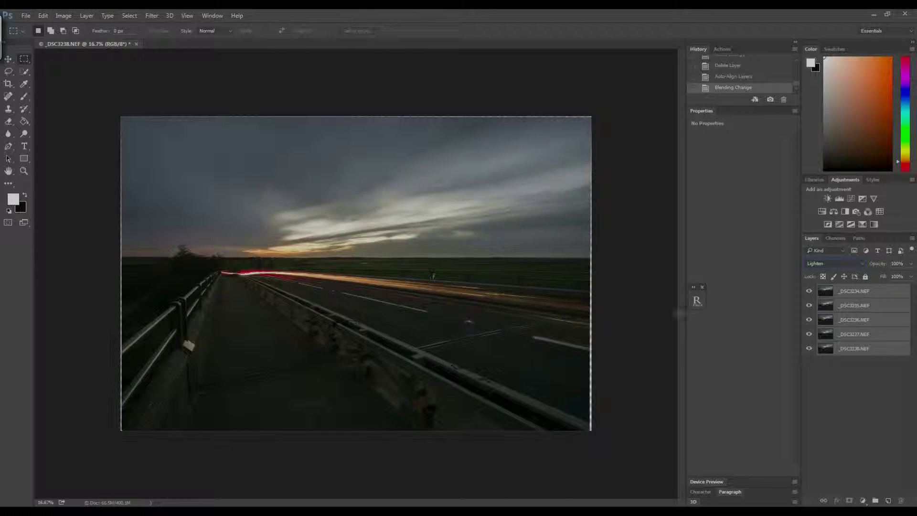
click(809, 291)
click(809, 306)
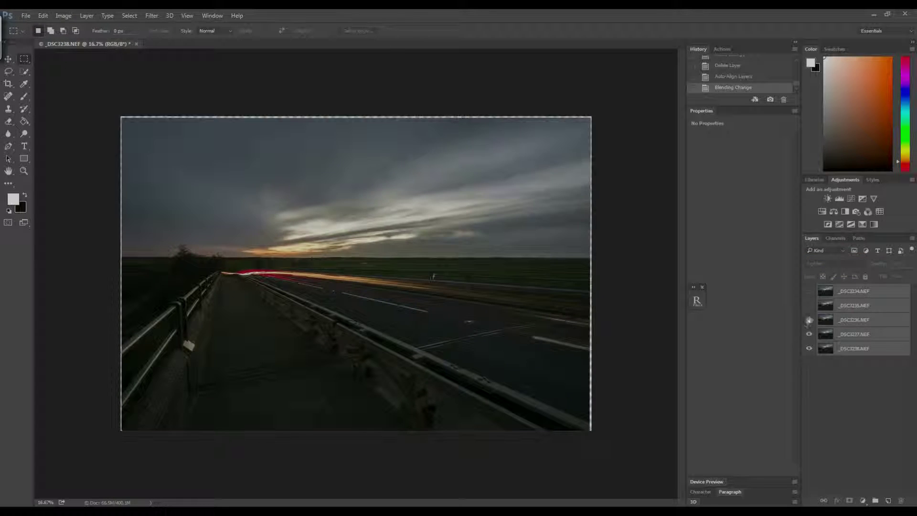
click(810, 320)
click(810, 334)
click(809, 335)
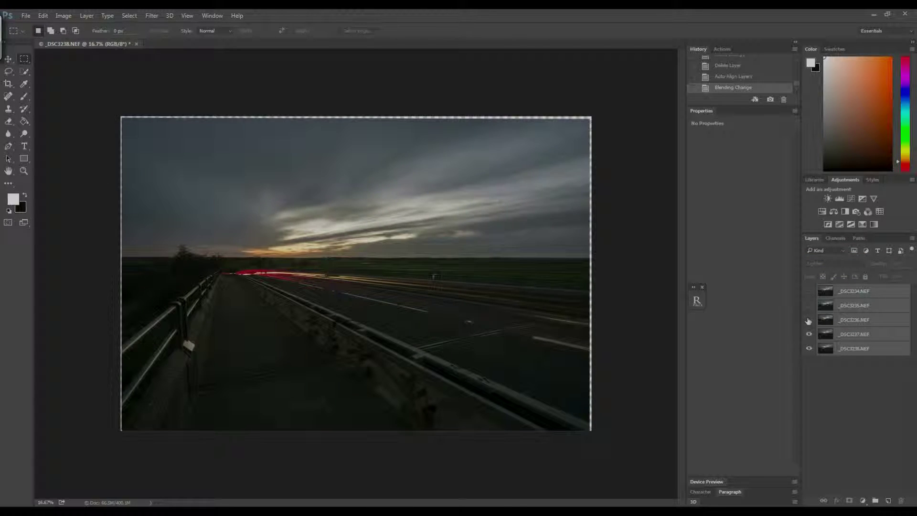
click(809, 319)
click(809, 306)
click(809, 291)
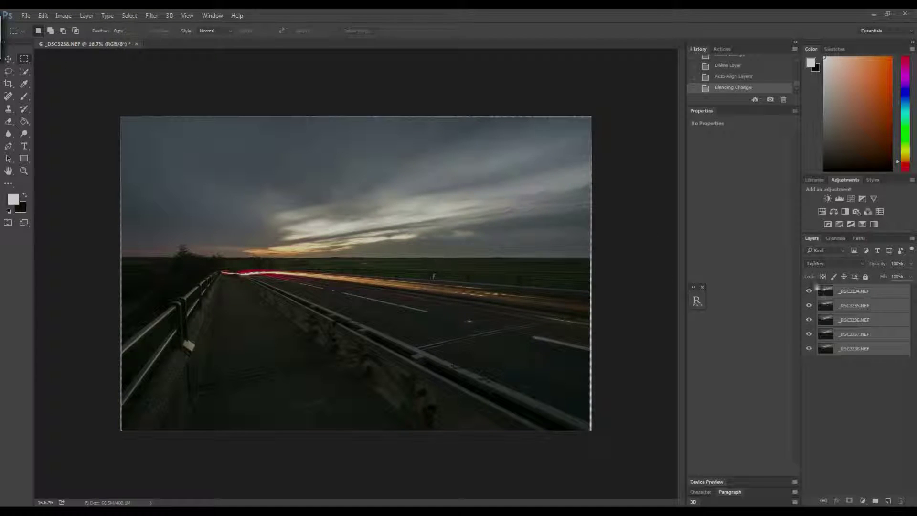
Step: Draw a rectangular marquee over the sky from the image top to the horizon
mouse_move(809, 291)
mouse_down()
mouse_move(814, 317)
mouse_move(809, 291)
mouse_up()
click(809, 320)
drag(120, 117, 599, 262)
Step: Feather the selection with a 100-pixel radius
click(129, 15)
mouse_move(148, 143)
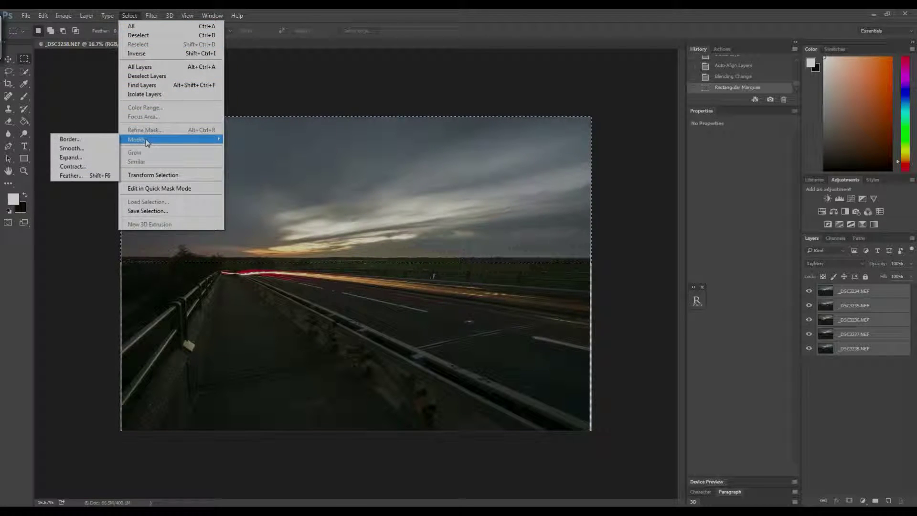
click(91, 175)
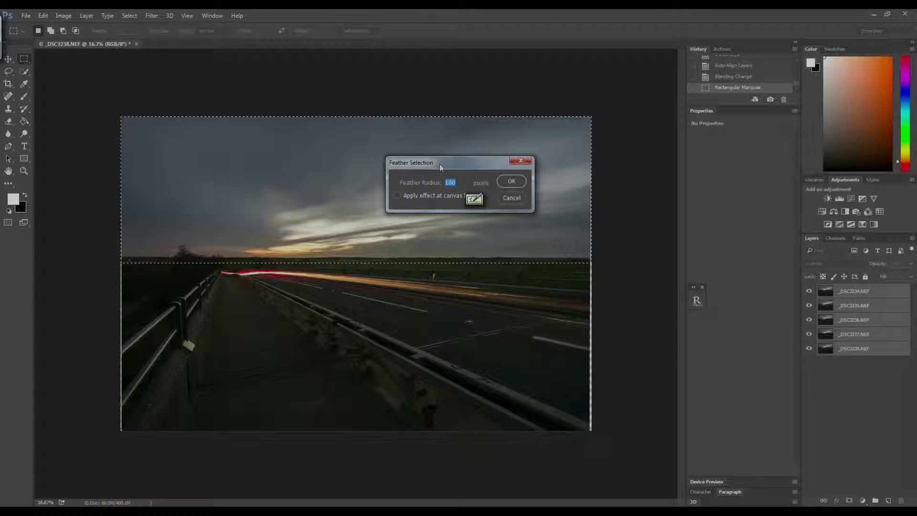
click(515, 183)
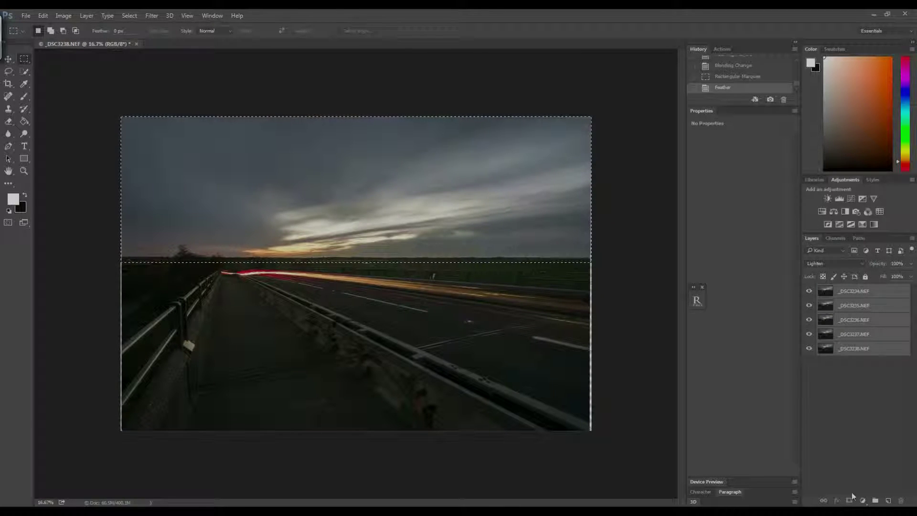
Step: Add an inverted sky-hiding mask to _DSC3234 and reload it as a selection
click(827, 292)
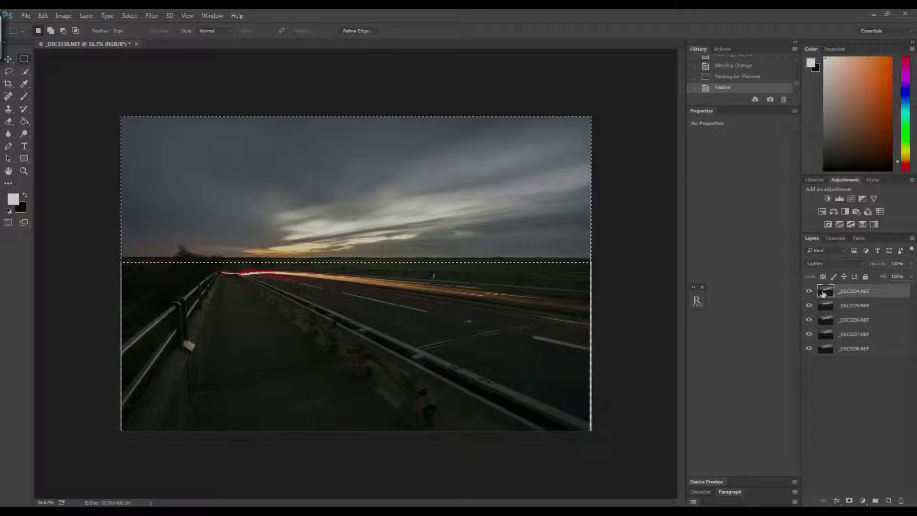
click(849, 501)
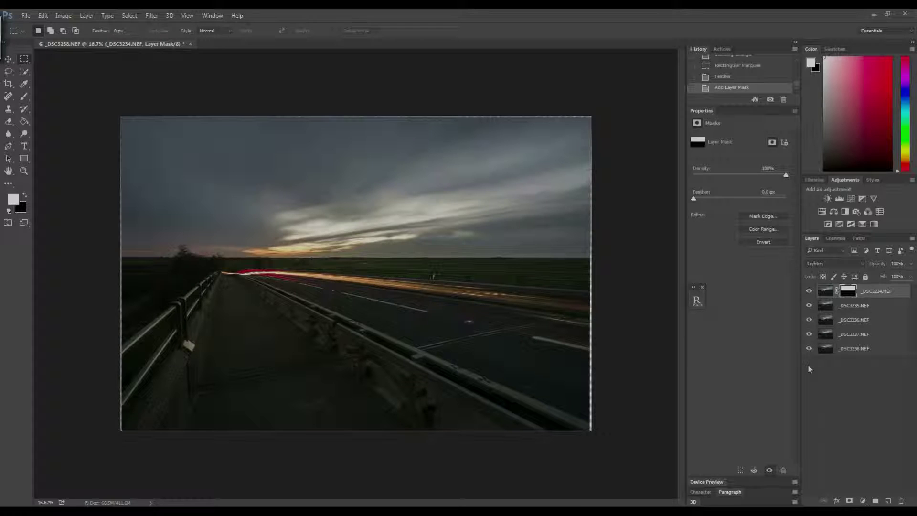
key(ctrl+i)
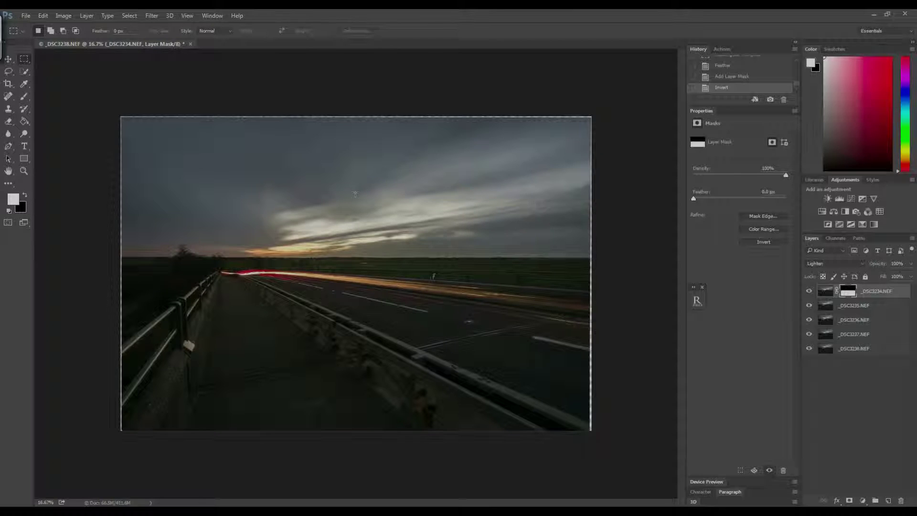
ctrl+click(849, 293)
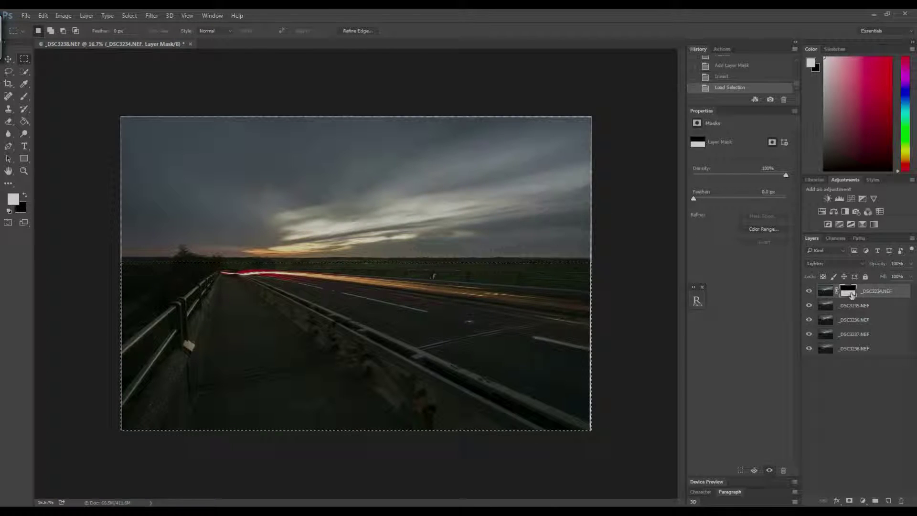
Step: Add sky-hiding masks to _DSC3235, _DSC3236 and _DSC3237, then check the sky by toggling _DSC3238
click(830, 308)
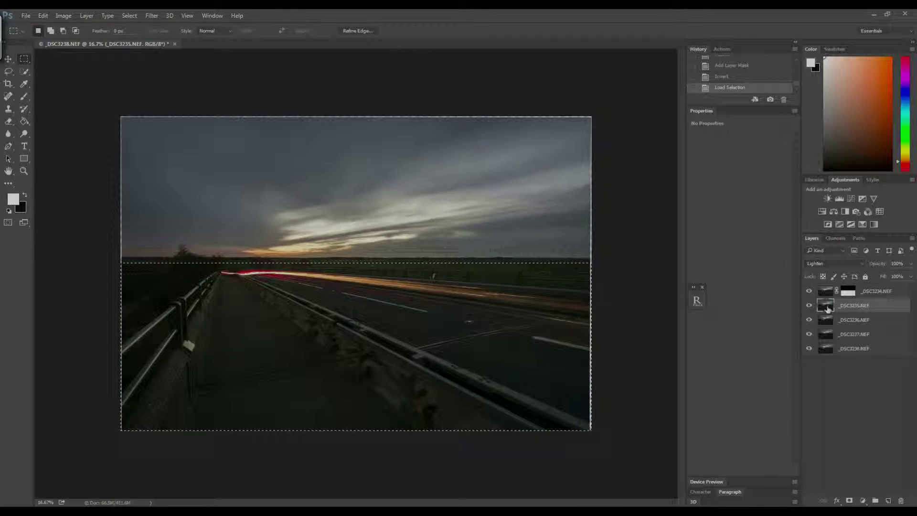
click(848, 500)
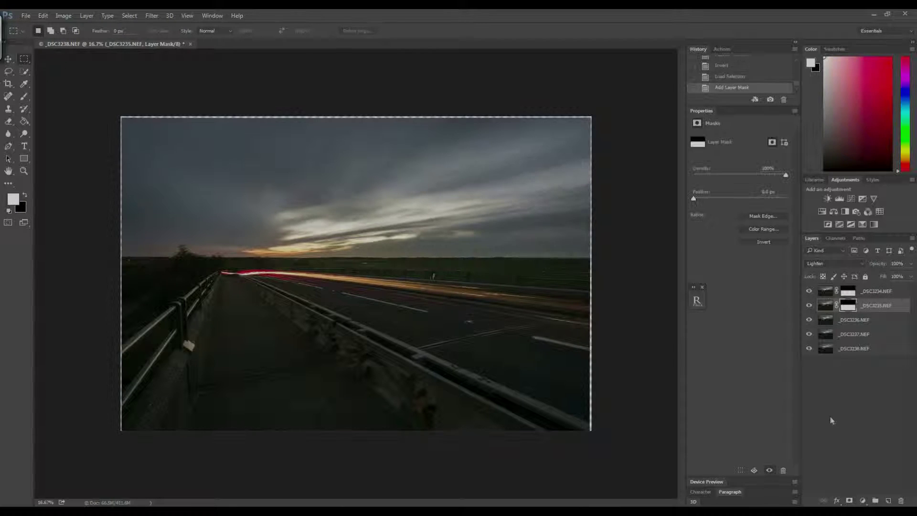
ctrl+click(849, 308)
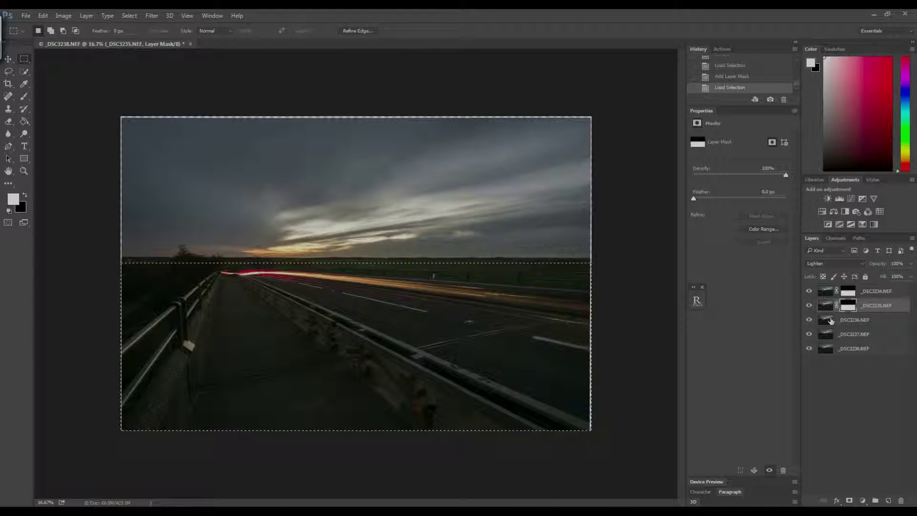
click(833, 320)
click(849, 501)
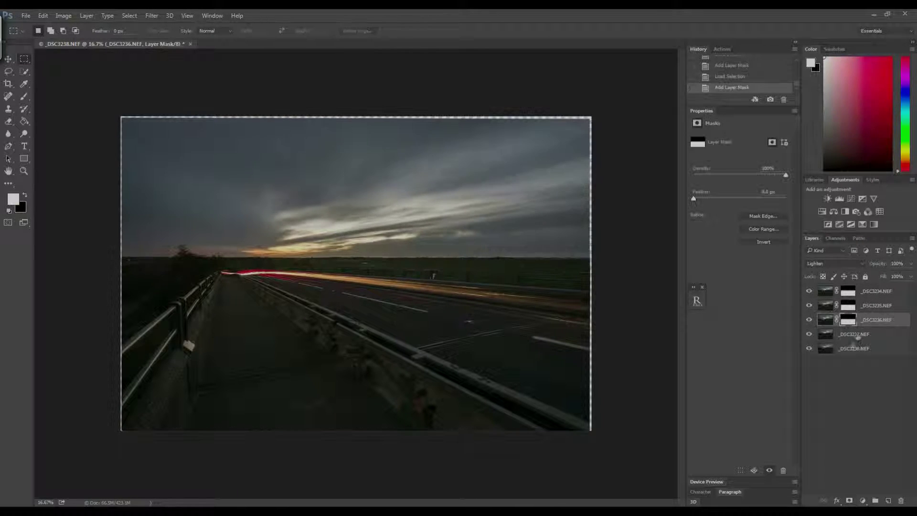
ctrl+click(850, 321)
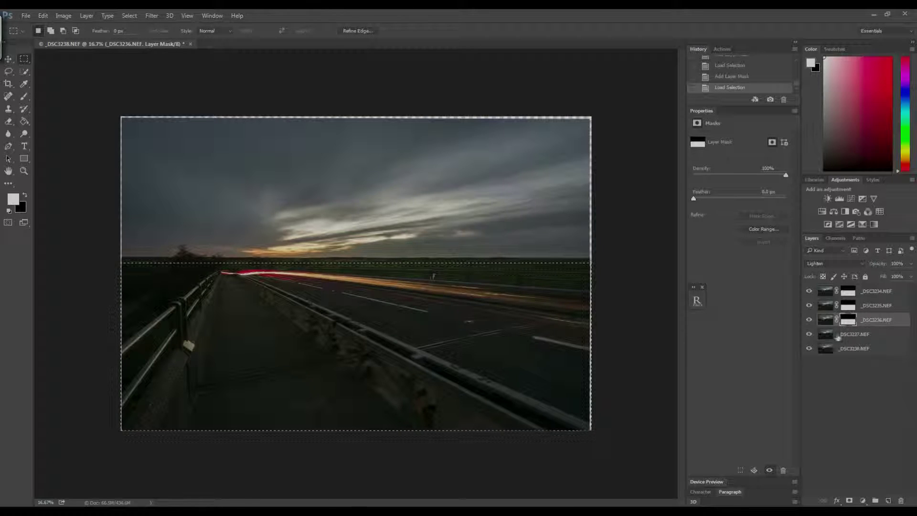
click(832, 335)
click(848, 500)
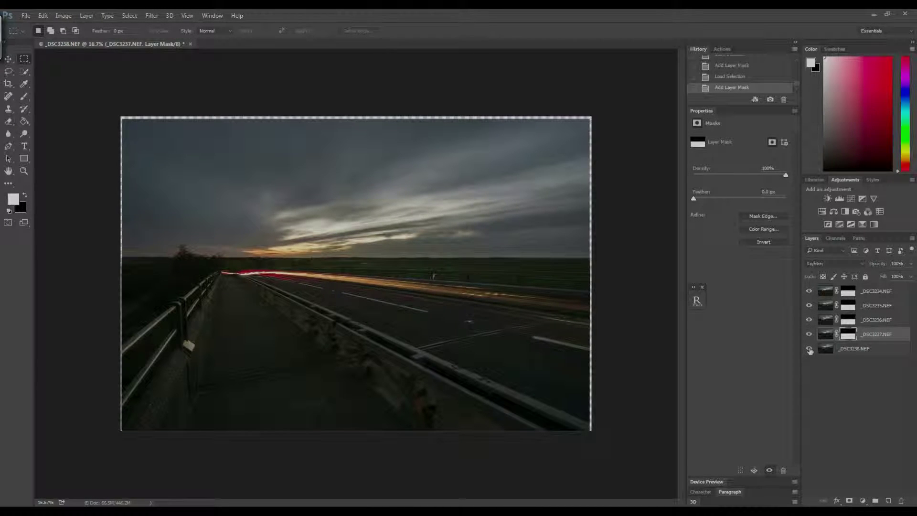
click(810, 349)
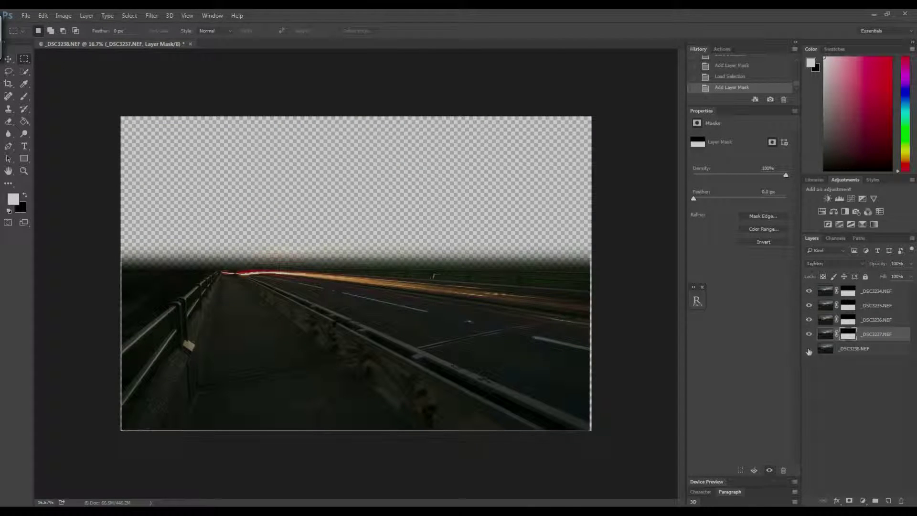
click(809, 349)
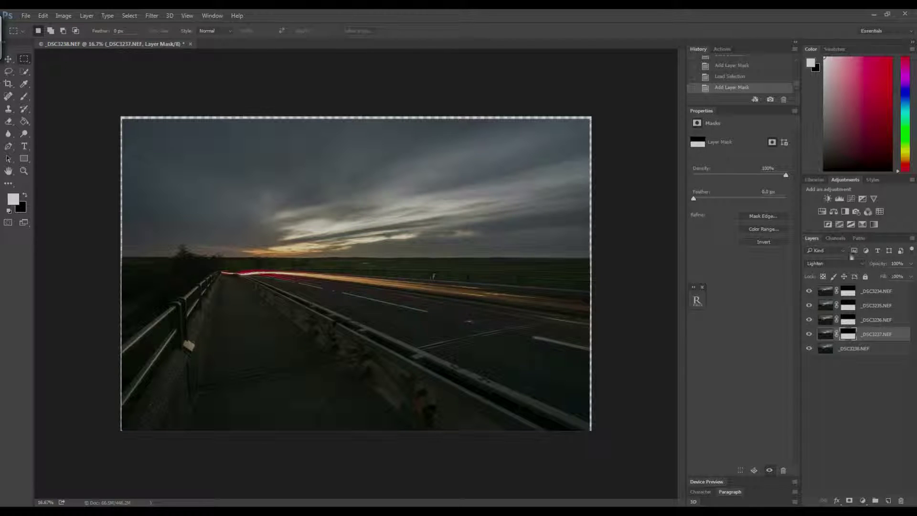
click(824, 291)
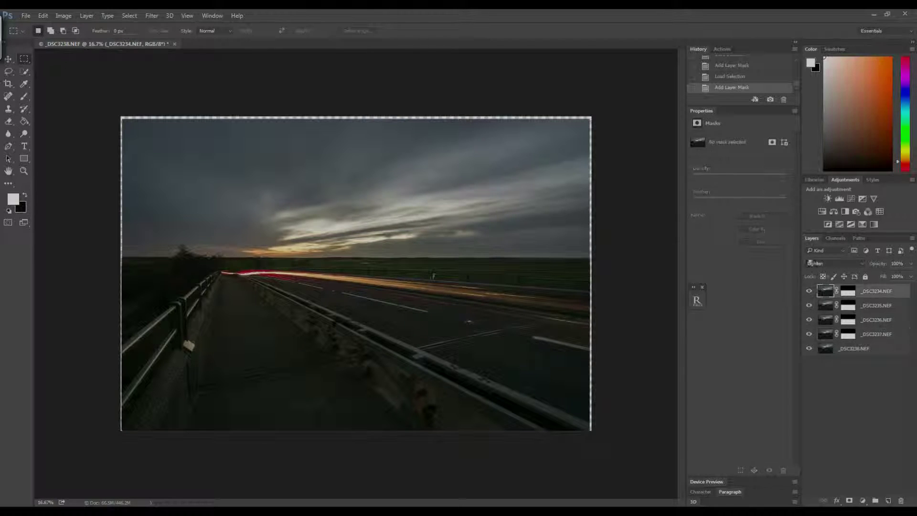
Step: Add a Warming Filter (85) photo filter and set its density to about 66%
click(856, 212)
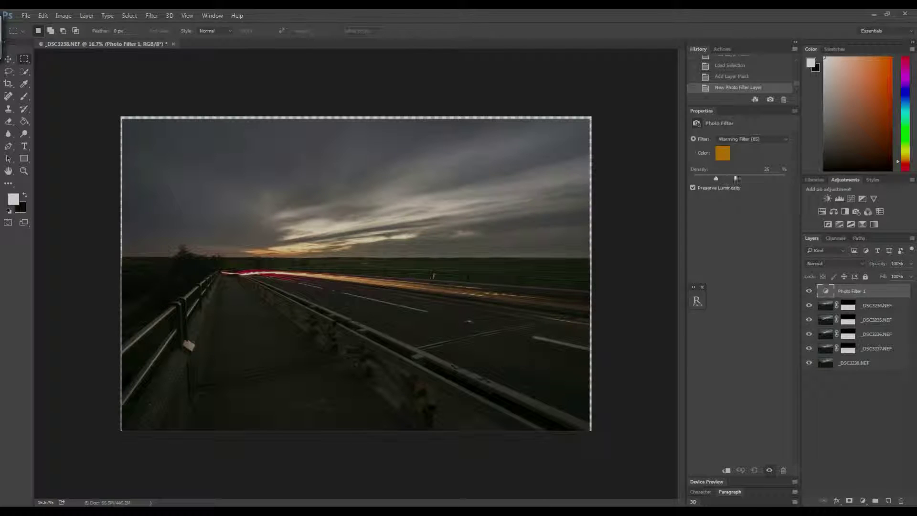
click(717, 179)
drag(719, 179, 744, 180)
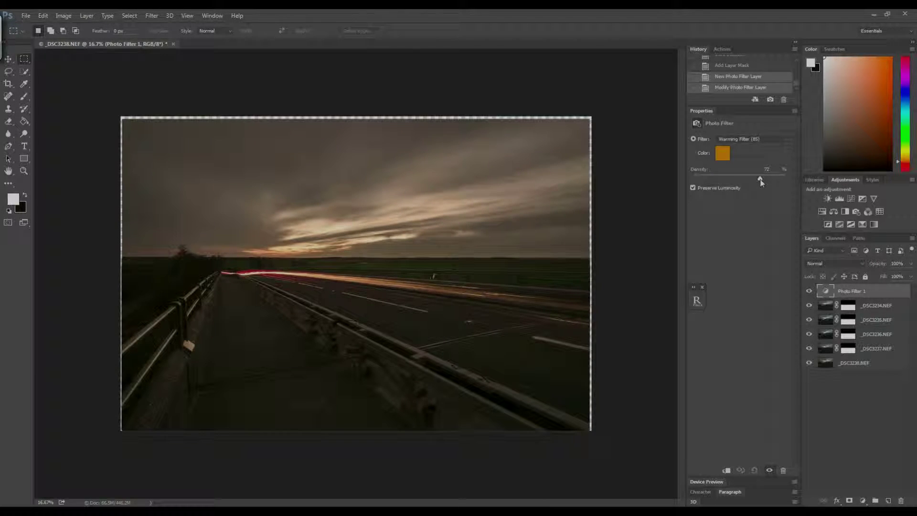
drag(761, 180, 769, 182)
drag(767, 183, 755, 183)
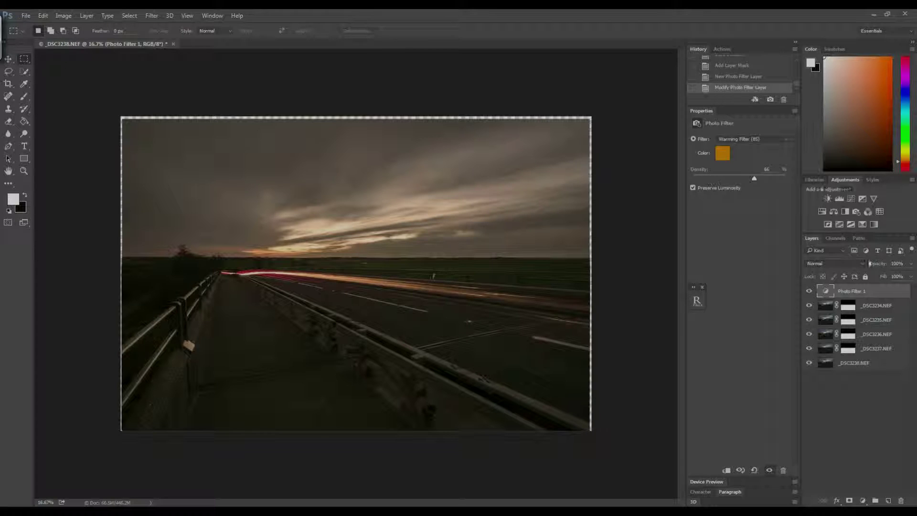
Step: Give Photo Filter 1 an inverted mask and paint the warm tint back into the sky
click(849, 500)
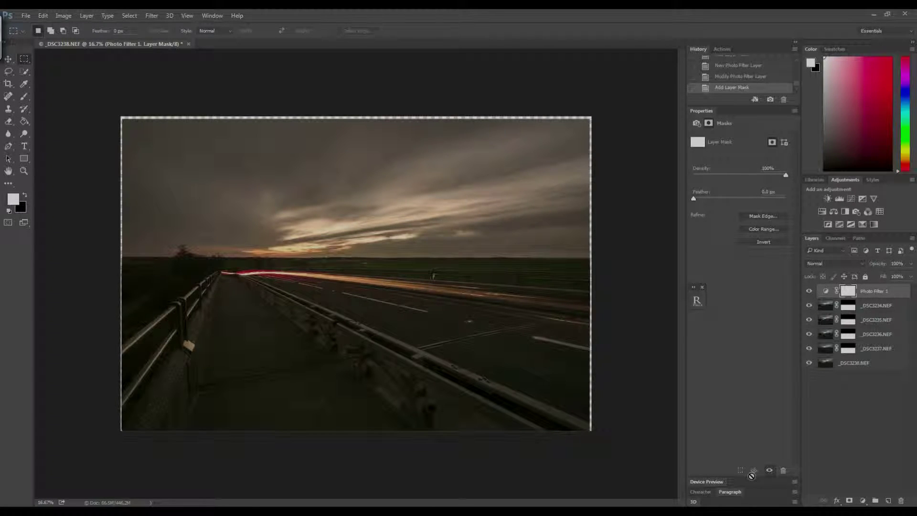
key(ctrl+i)
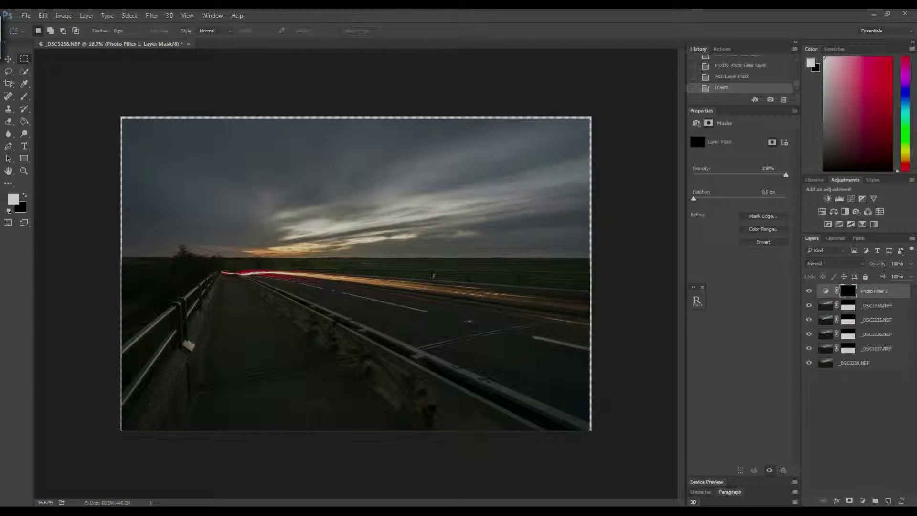
click(25, 96)
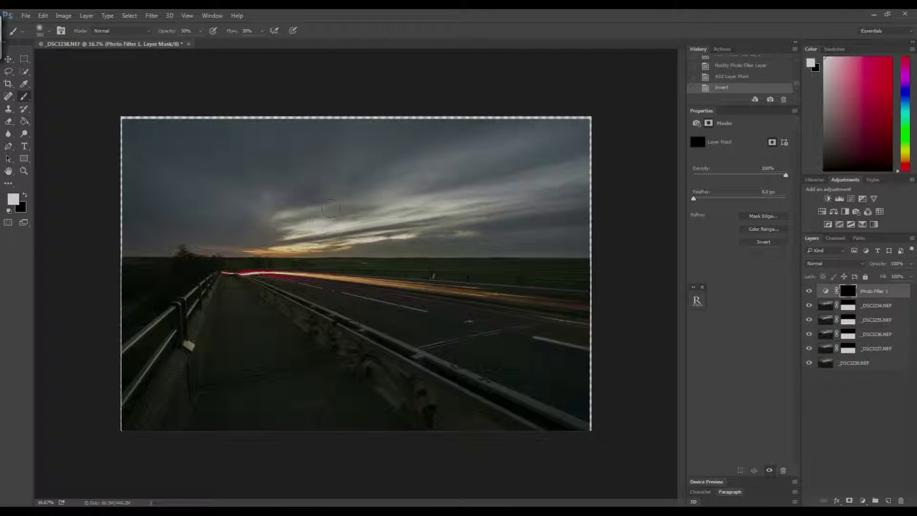
click(292, 232)
click(448, 203)
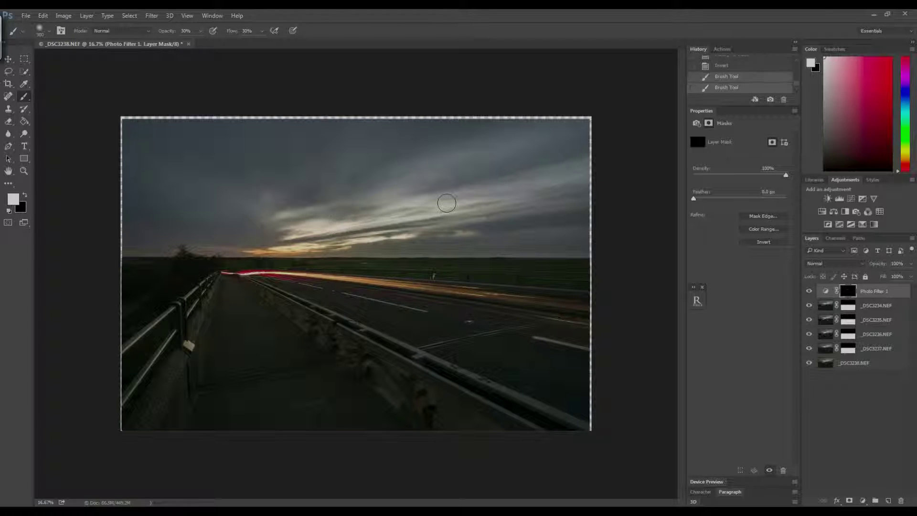
click(471, 208)
click(411, 201)
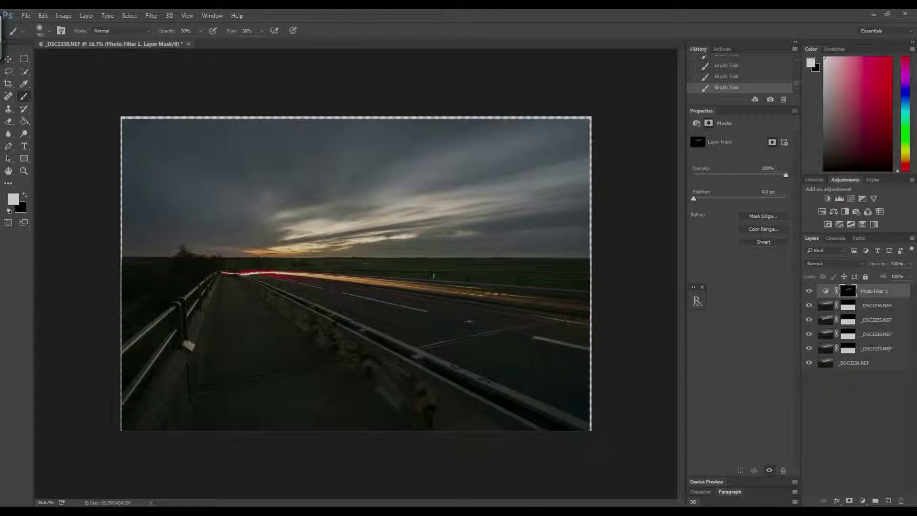
click(517, 213)
Step: Paint warmth into the upper-left sky with a 1200 px, 20%-flow brush, then reset brush to 30%
key(shift+2)
key(])
key(])
key(])
key(])
key(])
key(])
key(])
key(])
key(])
click(244, 200)
key(3)
key(shift+3)
key(bracketleft)
key(bracketleft)
key(bracketleft)
key(bracketleft)
key(bracketleft)
key(bracketleft)
key(bracketleft)
Step: Compare Photo Filter 1 on and off and lower its layer opacity to 71%
click(808, 291)
click(808, 292)
click(808, 291)
click(809, 292)
click(911, 263)
mouse_move(910, 276)
mouse_down()
mouse_move(874, 278)
mouse_move(900, 277)
mouse_up()
drag(901, 277, 897, 277)
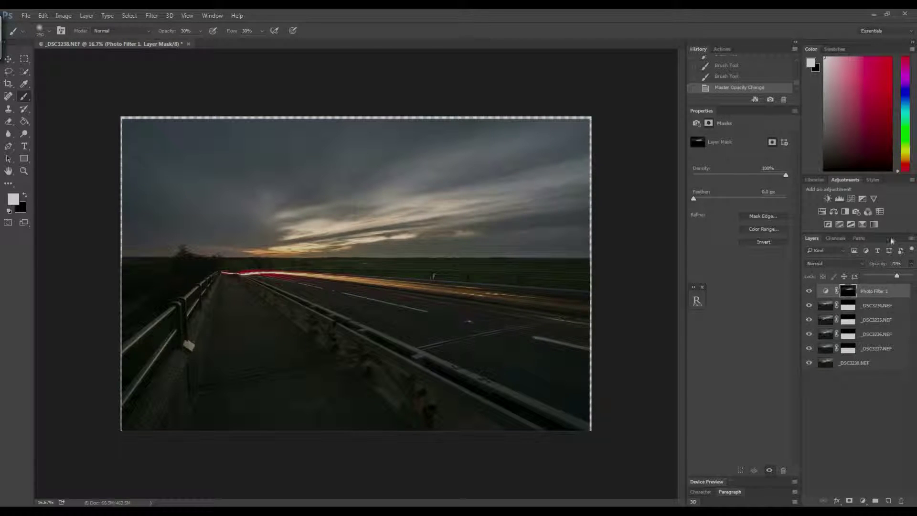
click(857, 212)
Step: Set the new photo filter to Magenta and give it an inverted, tint-hiding mask
click(783, 141)
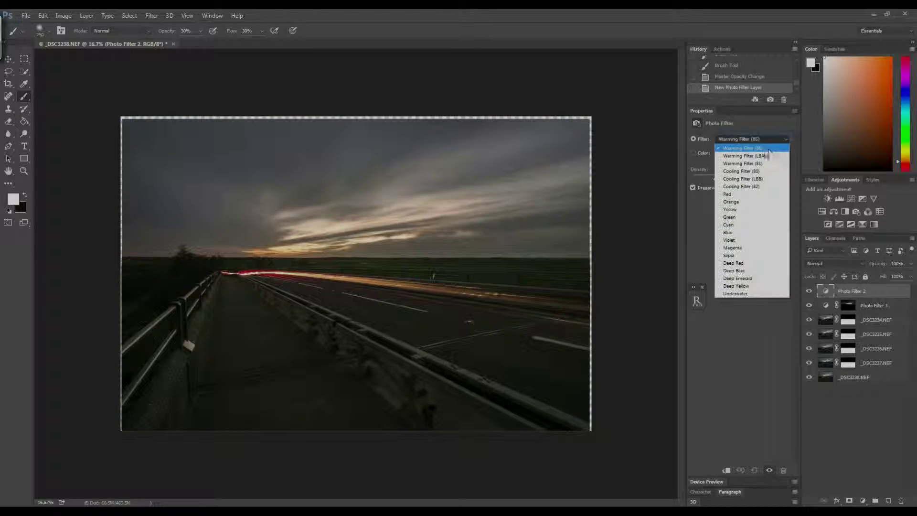
click(743, 248)
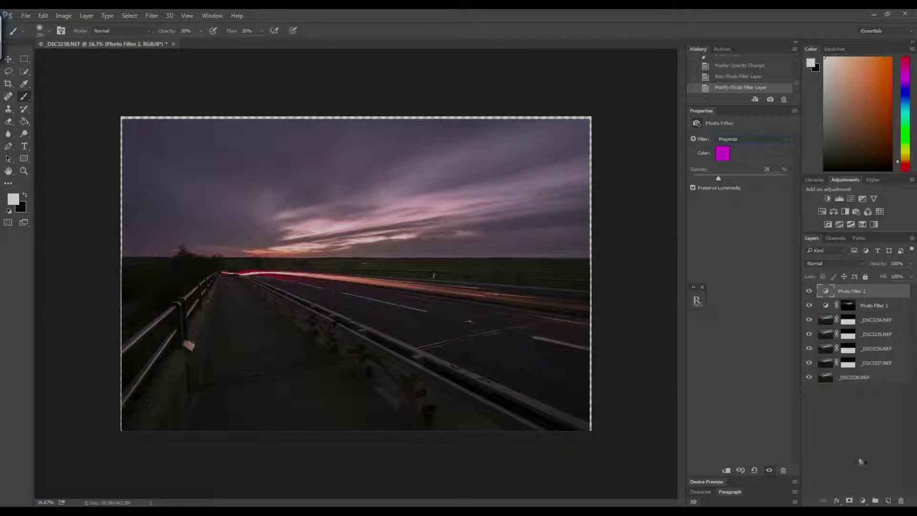
click(850, 501)
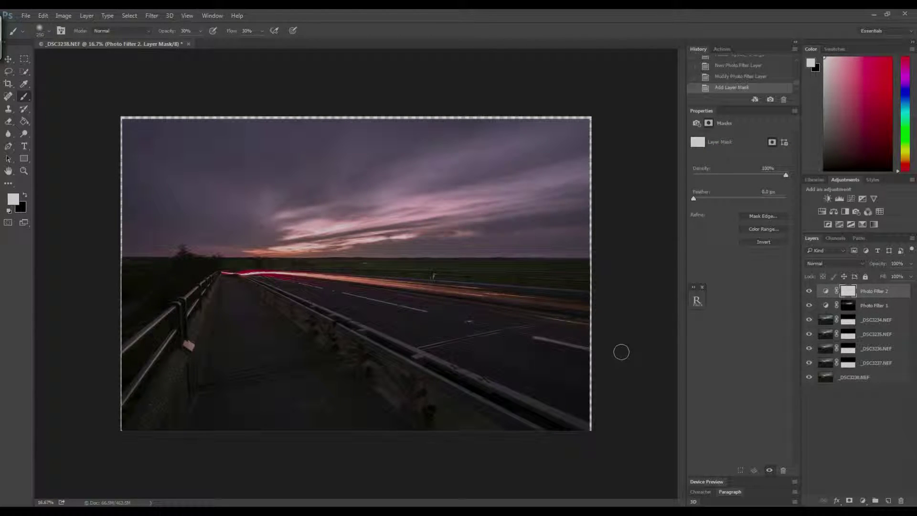
key(ctrl+i)
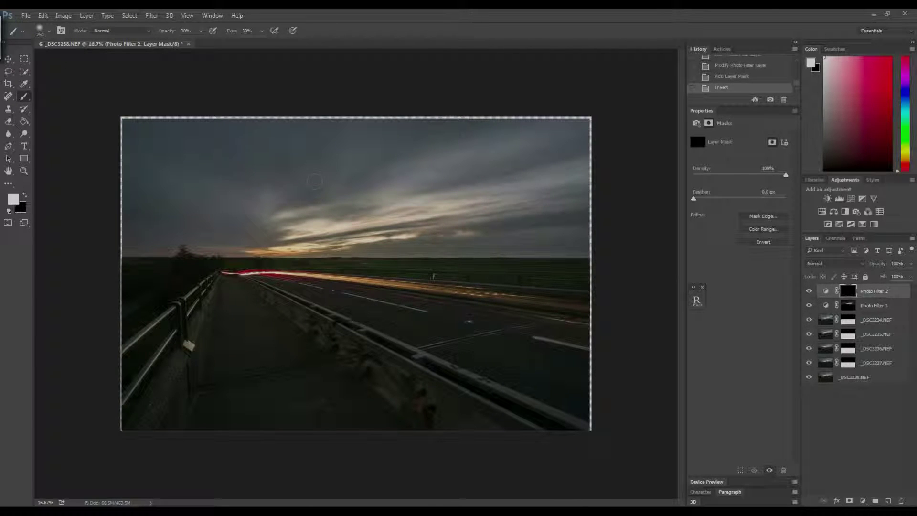
Step: Paint the magenta tint into the sky with a large brush at 20%, then 30%, opacity and flow
key(shift+2)
key(2)
key(bracketright)
key(bracketright)
key(bracketright)
key(bracketright)
key(bracketright)
key(bracketright)
key(bracketright)
mouse_move(256, 204)
mouse_down()
mouse_move(270, 226)
mouse_move(287, 210)
mouse_up()
drag(373, 182, 491, 231)
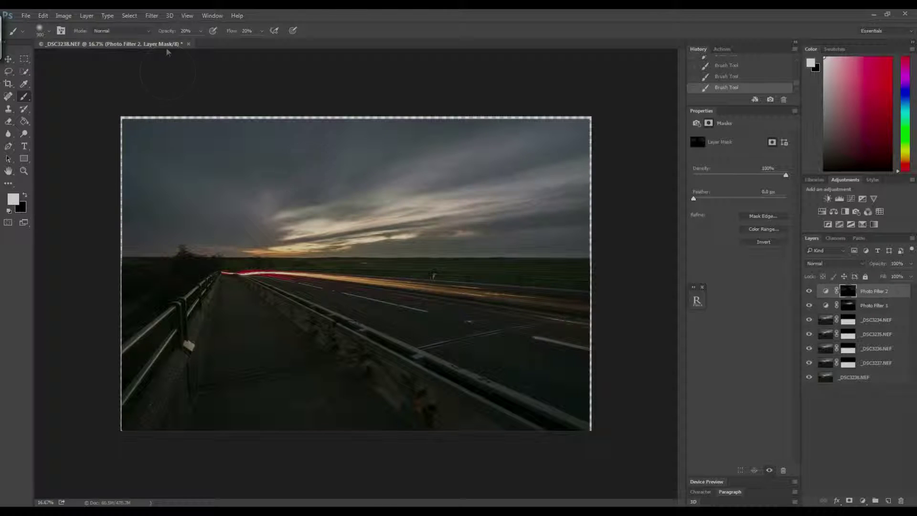
key(3)
key(shift+3)
mouse_move(352, 215)
mouse_down()
mouse_move(281, 217)
mouse_move(394, 197)
mouse_move(397, 214)
mouse_move(359, 226)
mouse_move(510, 193)
mouse_up()
Step: Compare the magenta filter on and off and set its layer opacity to 69%
click(810, 292)
click(810, 292)
click(910, 277)
drag(861, 282, 897, 278)
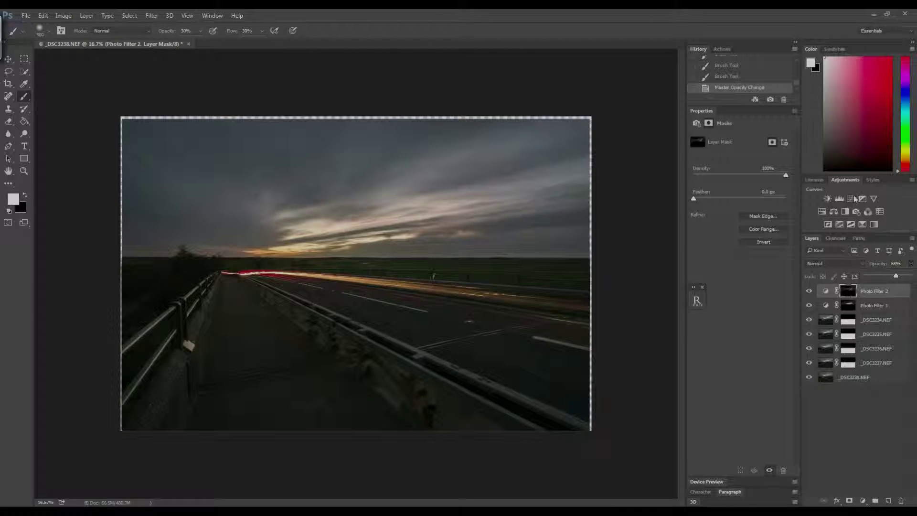
Step: Add a Curves adjustment with an S-curve: darker shadows, brighter highlights, slightly darker midtones
click(852, 199)
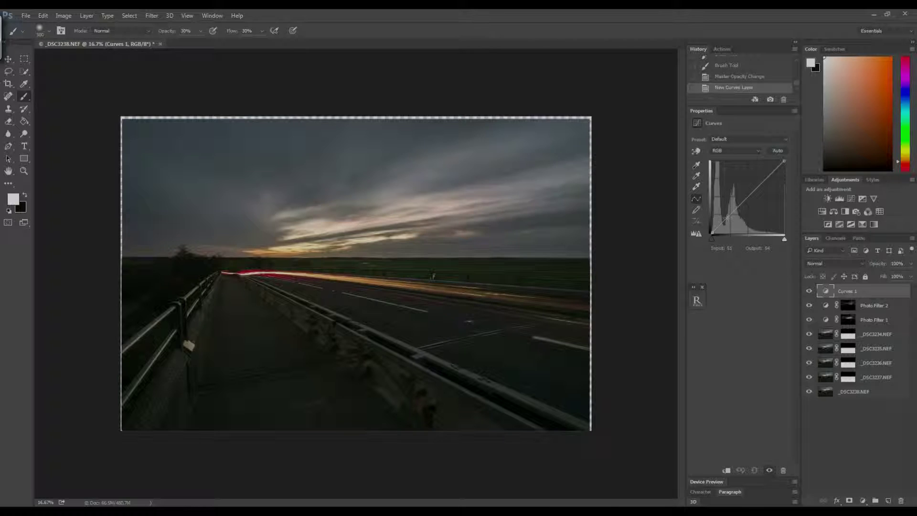
drag(726, 218, 727, 218)
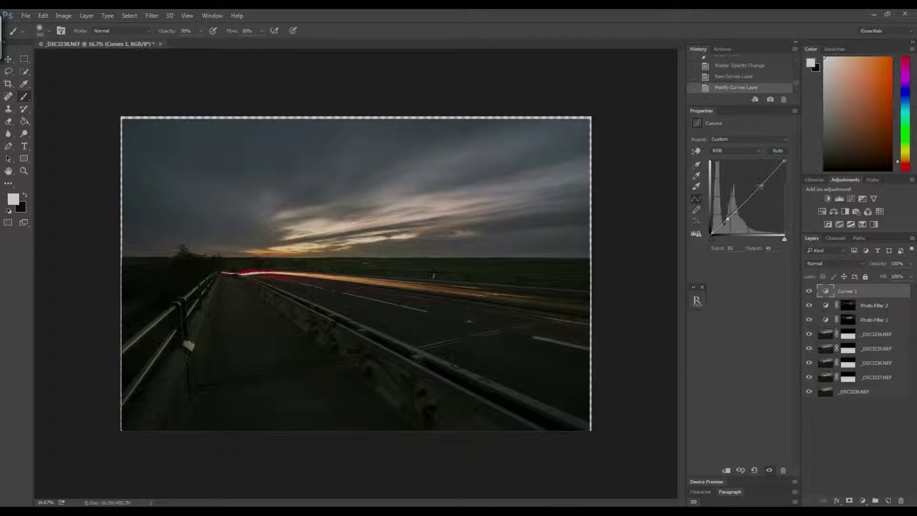
drag(764, 180, 760, 179)
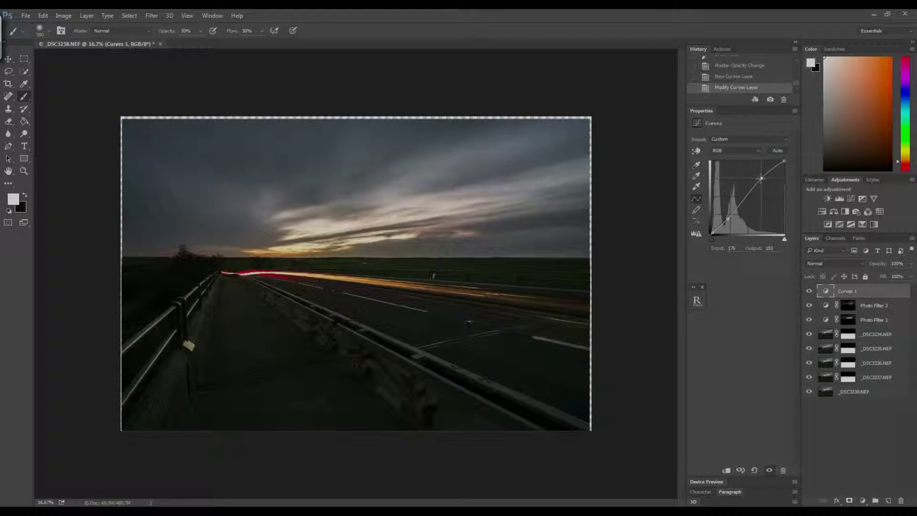
drag(728, 219, 726, 220)
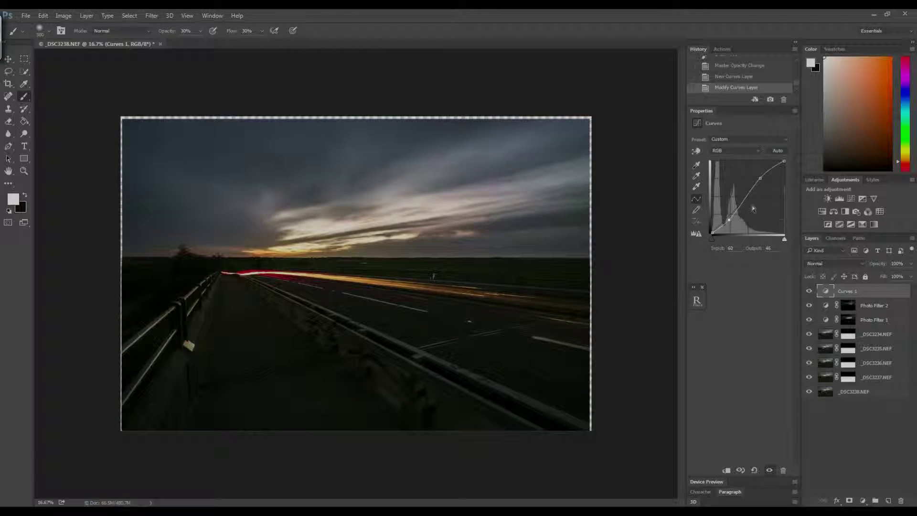
drag(746, 195, 745, 197)
Step: Toggle Curves 1 off and on to compare, and add a layer mask to it
click(810, 292)
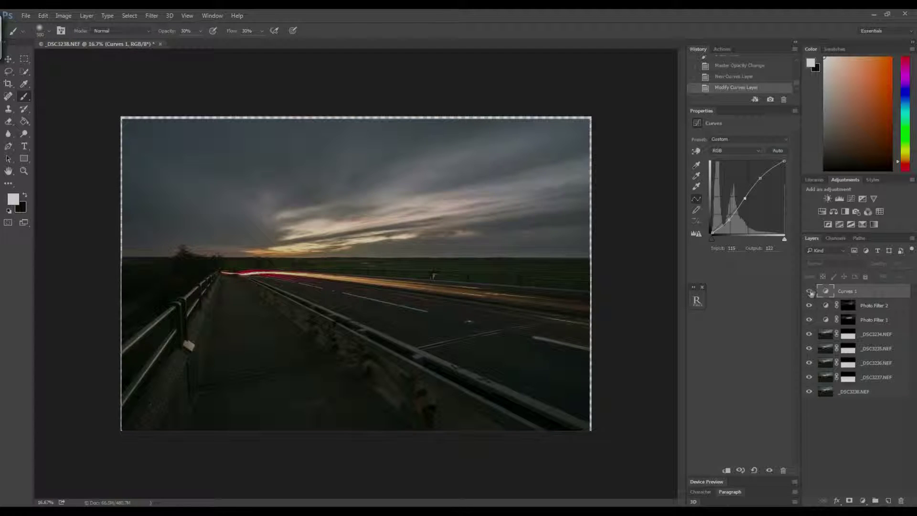
click(811, 292)
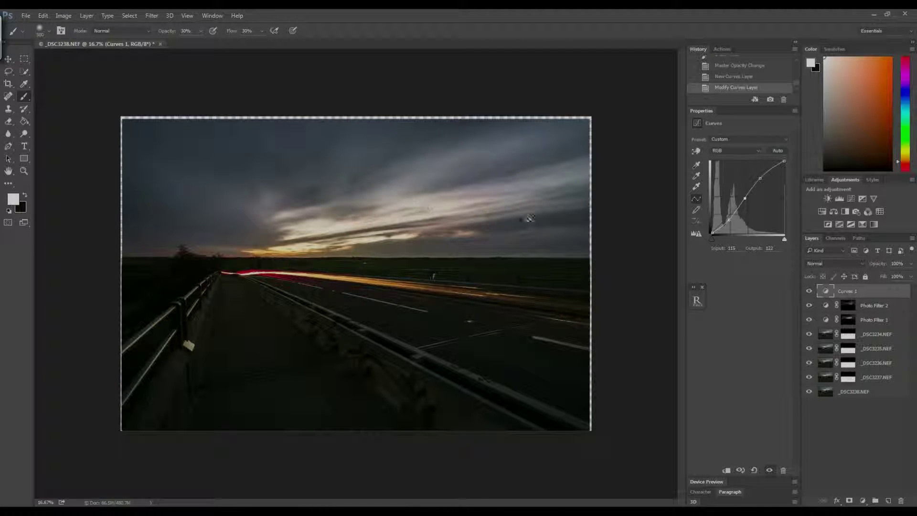
click(810, 291)
click(810, 291)
click(850, 501)
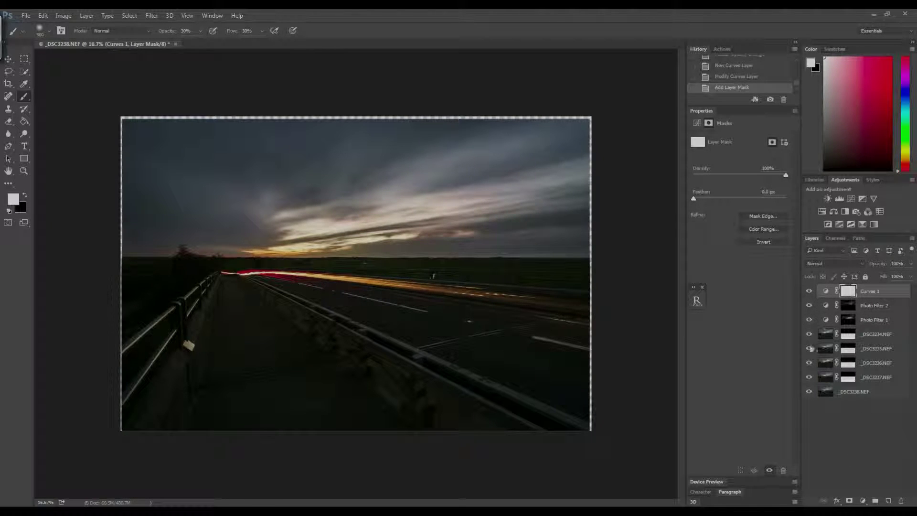
Step: Paint black on the Curves 1 mask over part of the sky and compare with it toggled
click(25, 196)
drag(362, 226, 295, 244)
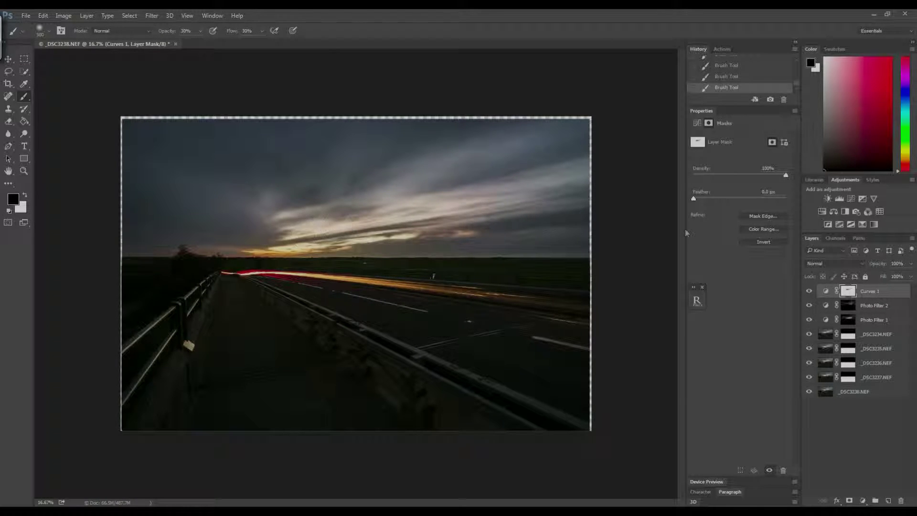
click(810, 293)
click(811, 293)
click(809, 291)
click(809, 291)
Step: Start a crop on the full image with the ratio set to 2:1
click(9, 84)
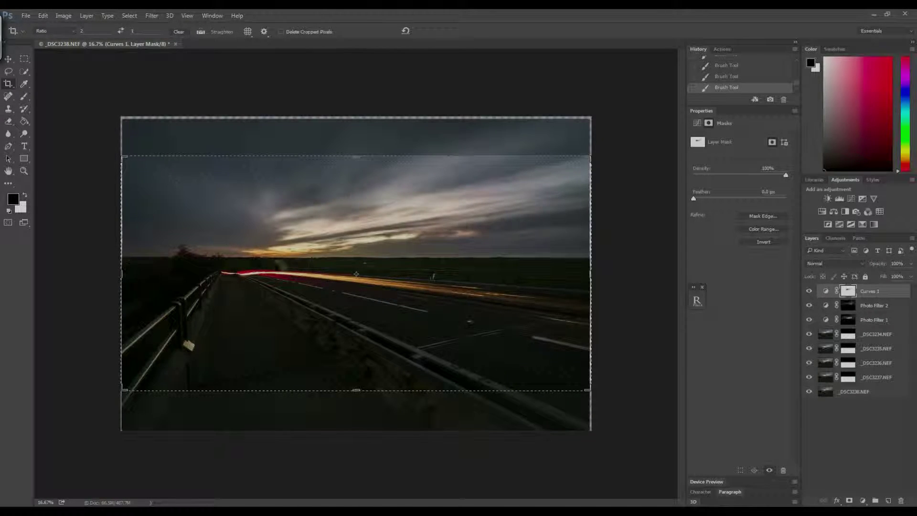
click(329, 287)
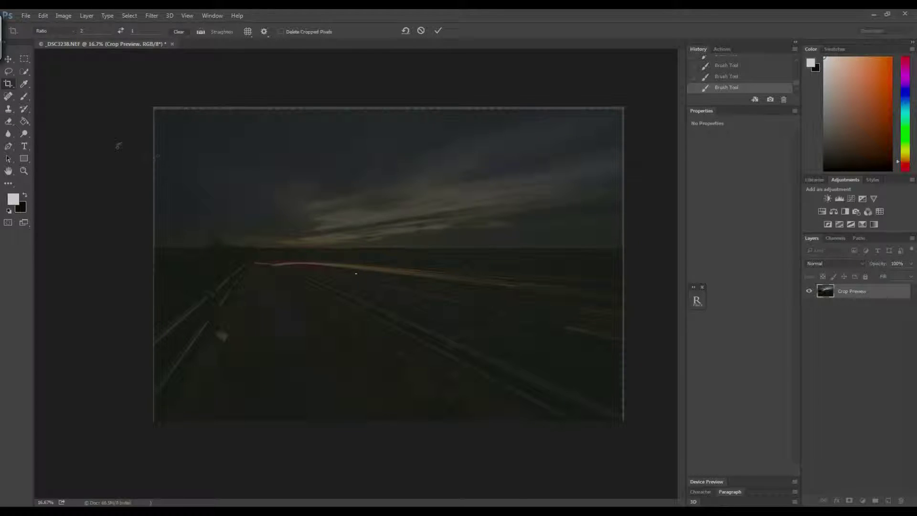
click(406, 31)
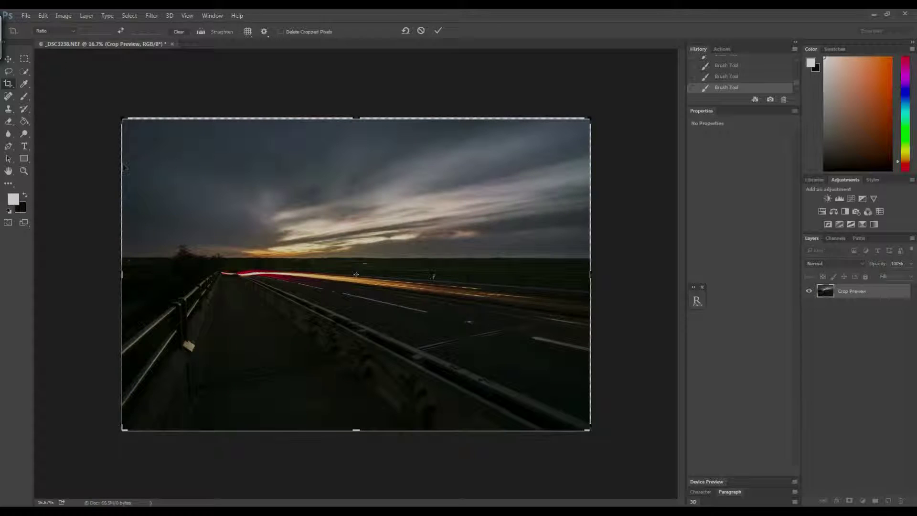
text(2)
text(1)
Step: Shift the image up, trim the bottom-left and right edges, and commit the 2:1 crop
drag(300, 228, 297, 202)
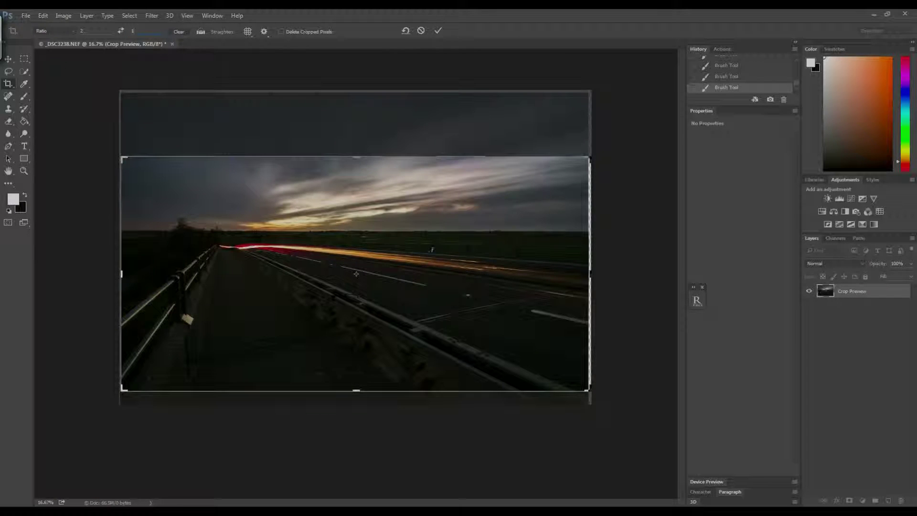
drag(123, 386, 126, 385)
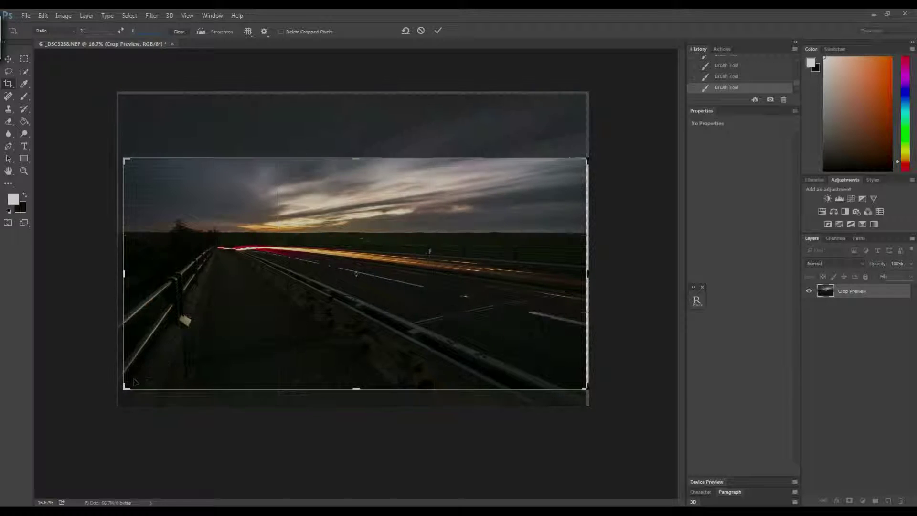
drag(588, 270, 586, 275)
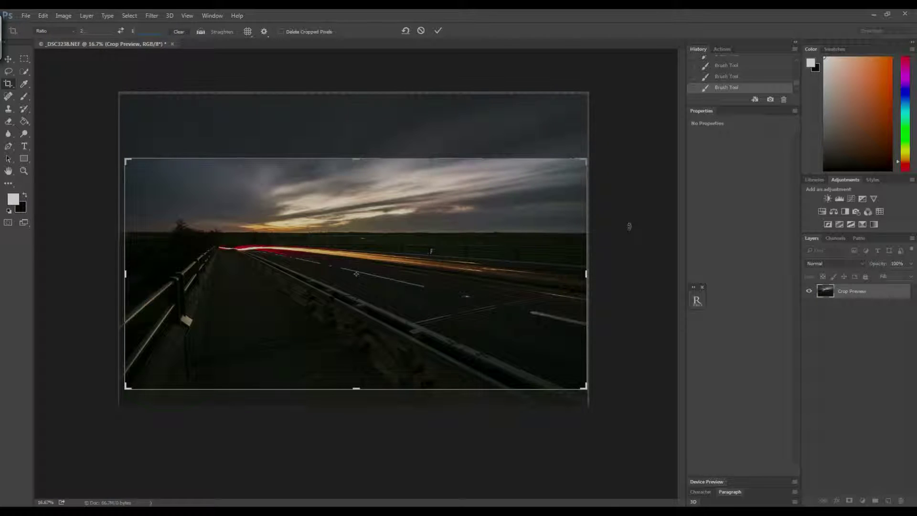
click(437, 30)
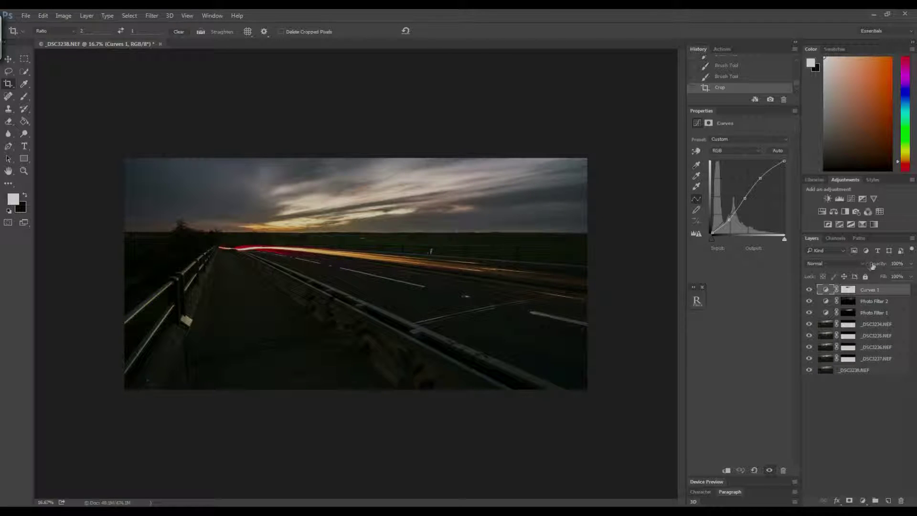
Step: Group layers Curves 1 through _DSC3237 into Group 1, then hide and reshow it to compare with the base exposure
shift+click(827, 357)
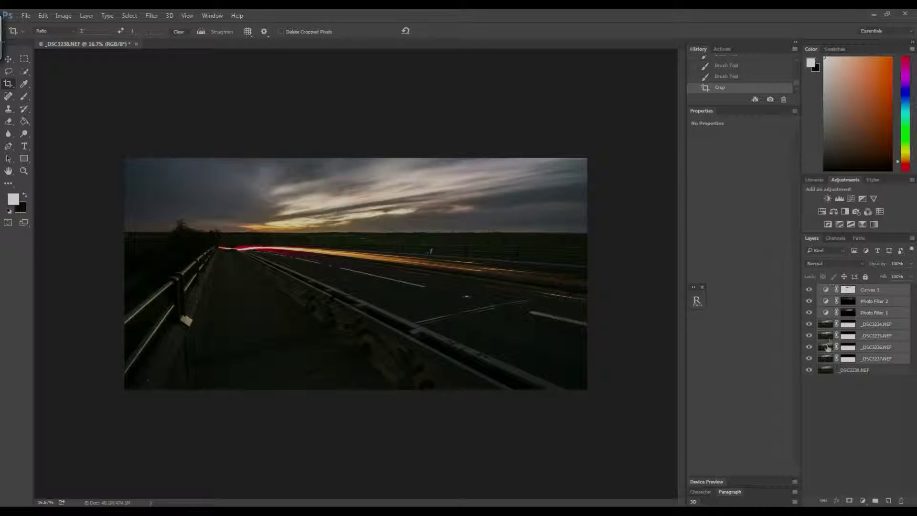
drag(828, 348, 875, 500)
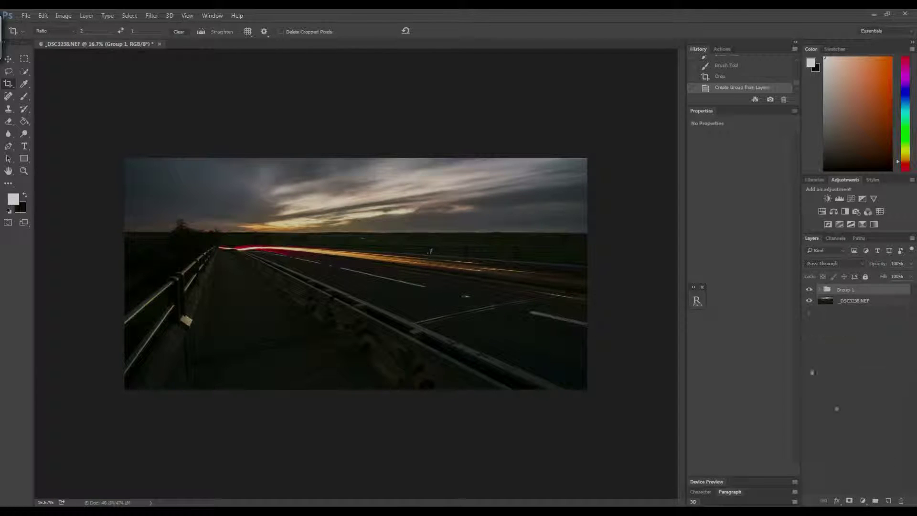
click(808, 290)
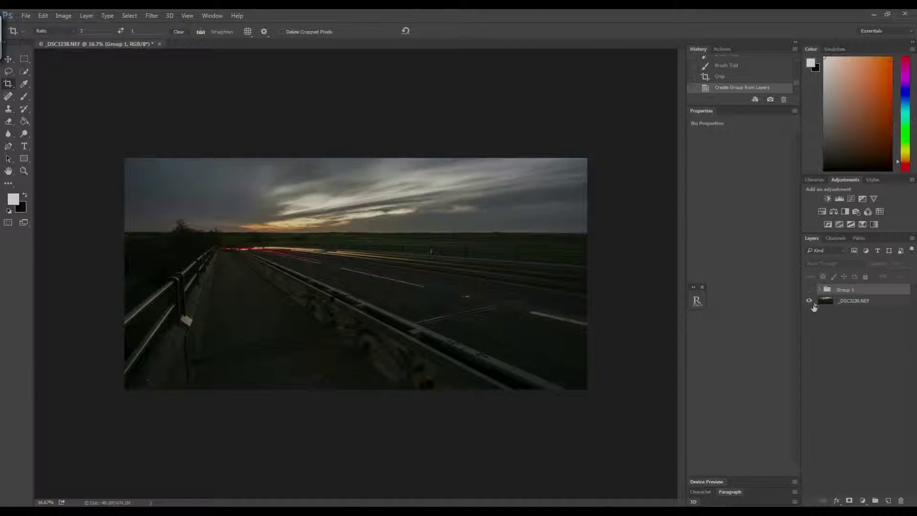
click(809, 289)
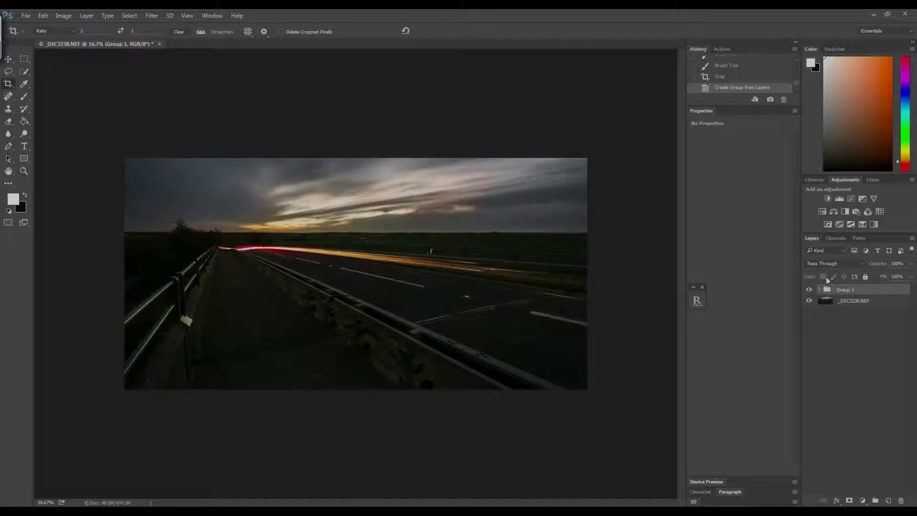